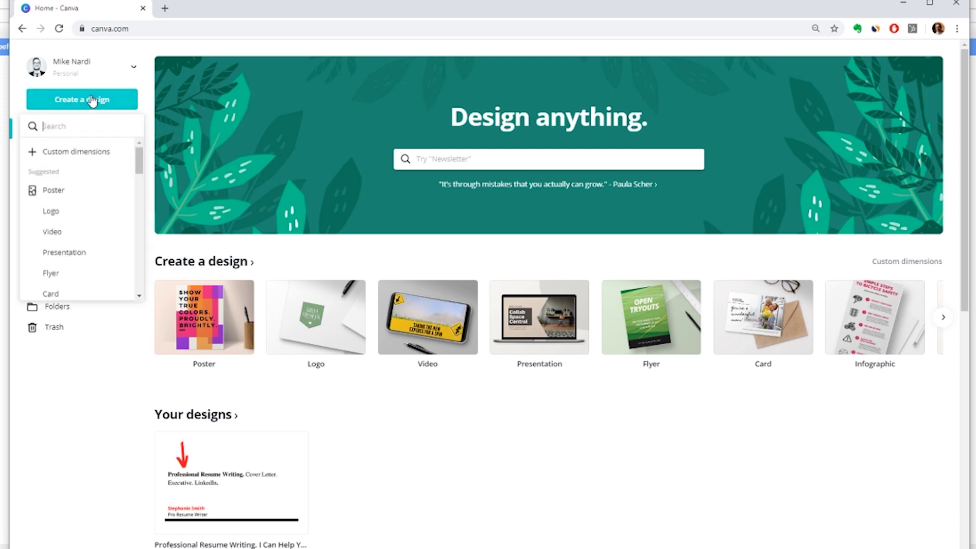
- Create a blank custom-size design of 550 × 370 px
{"action": "left_click", "coordinate": [88, 159]}
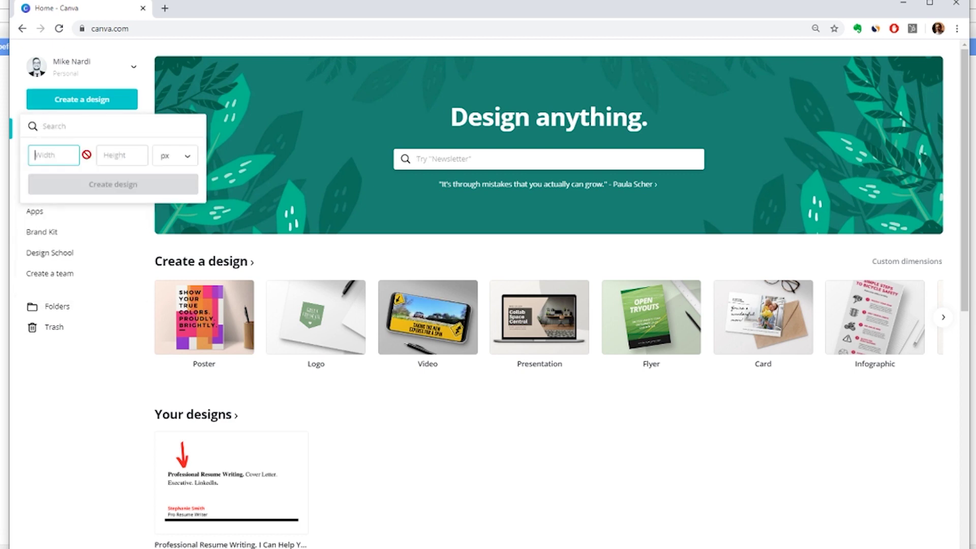
{"action": "type", "text": "55"}
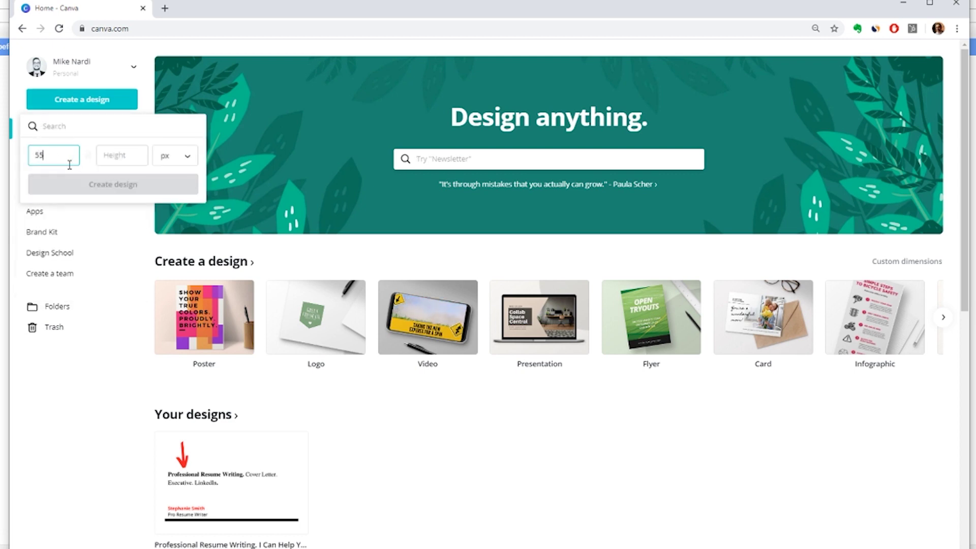
{"action": "type", "text": "375"}
{"action": "left_click", "coordinate": [170, 184]}
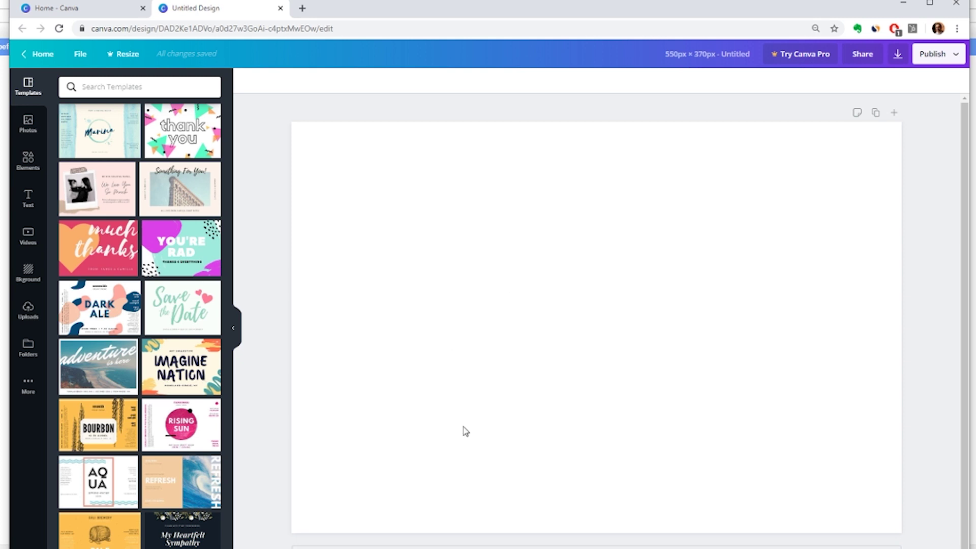
- Add page 2 and drop the Forbes quote image from File Explorer onto it
{"action": "left_click", "coordinate": [596, 547]}
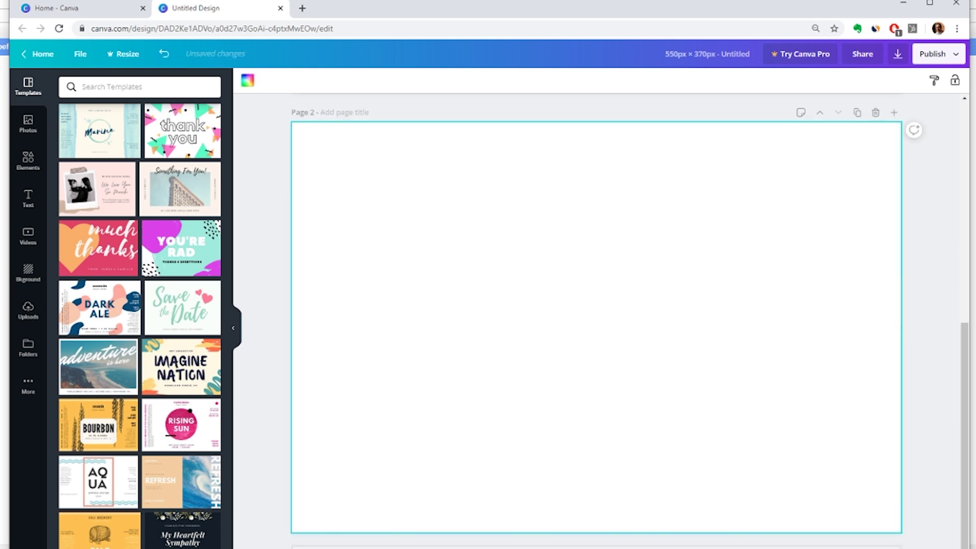
{"action": "key", "text": "alt+Tab"}
{"action": "left_click_drag", "start_coordinate": [285, 517], "coordinate": [545, 359]}
{"action": "key", "text": "alt+Tab"}
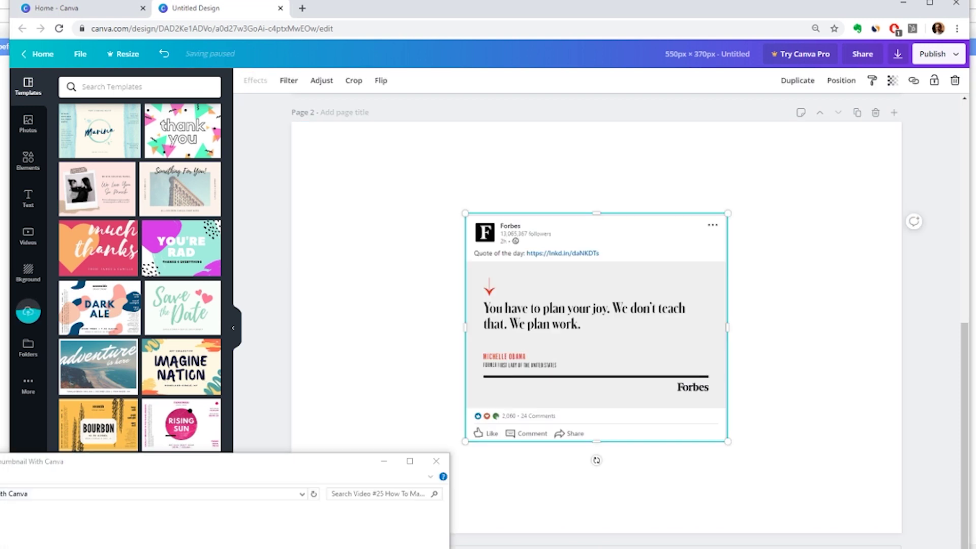
{"action": "left_click", "coordinate": [437, 461]}
- Scroll back up and select the blank page 1
{"action": "left_click", "coordinate": [442, 337]}
{"action": "scroll", "coordinate": [442, 345], "scroll_direction": "up", "scroll_amount": 1}
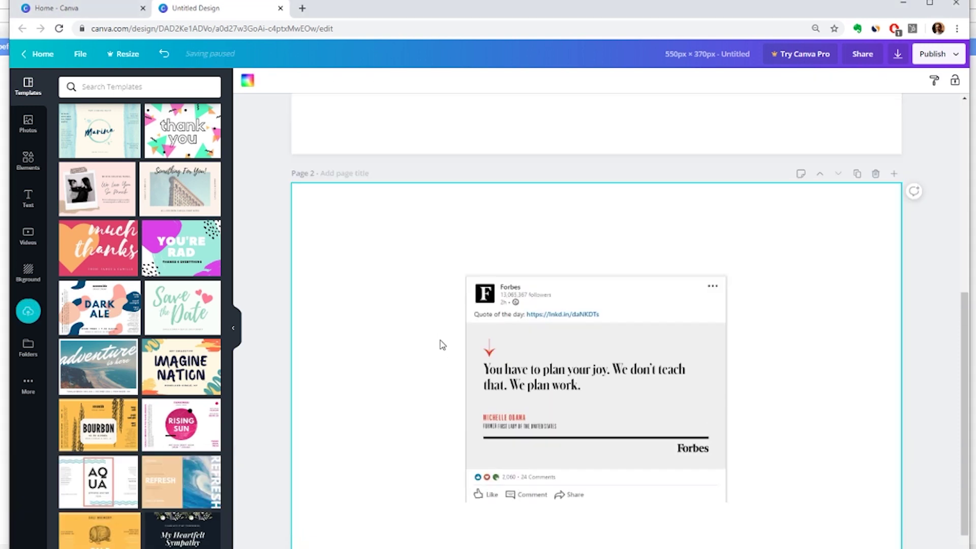
{"action": "scroll", "coordinate": [442, 345], "scroll_direction": "up", "scroll_amount": 5}
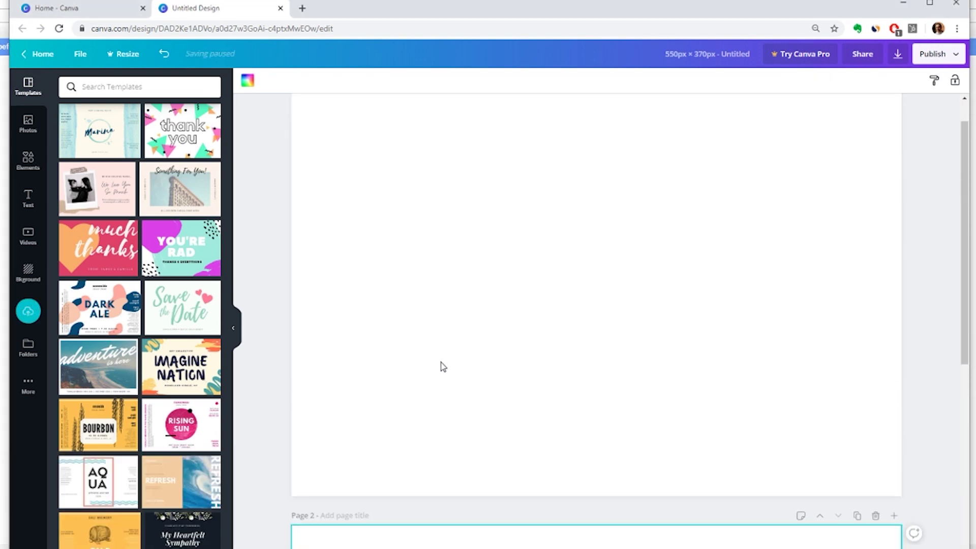
{"action": "scroll", "coordinate": [453, 368], "scroll_direction": "up", "scroll_amount": 1}
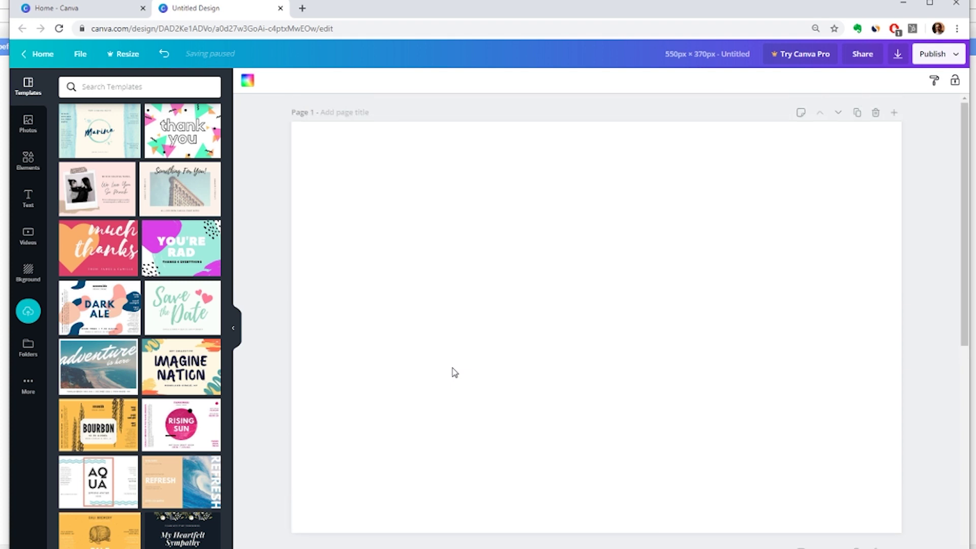
{"action": "left_click", "coordinate": [449, 326]}
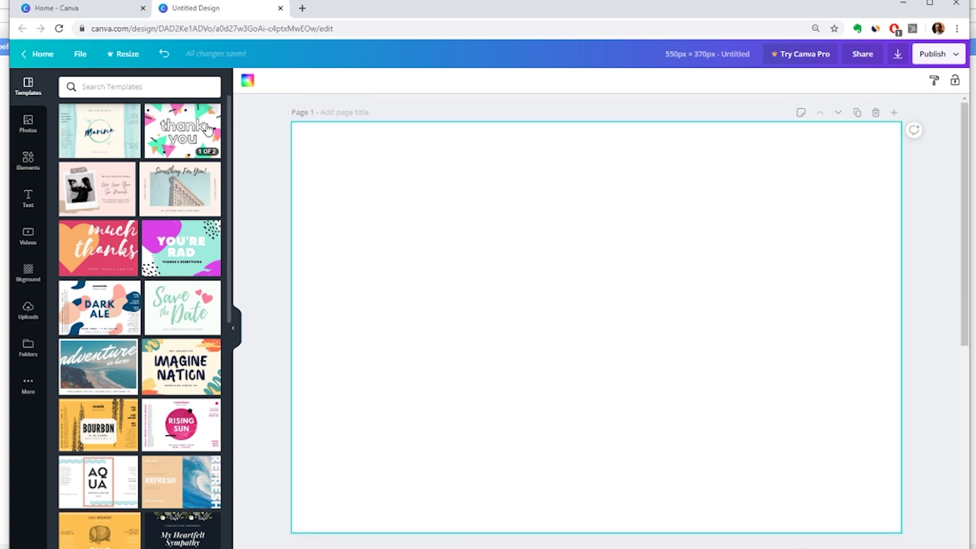
- Set page 1's background to a very light grey, #f1f1f1
{"action": "left_click", "coordinate": [28, 275]}
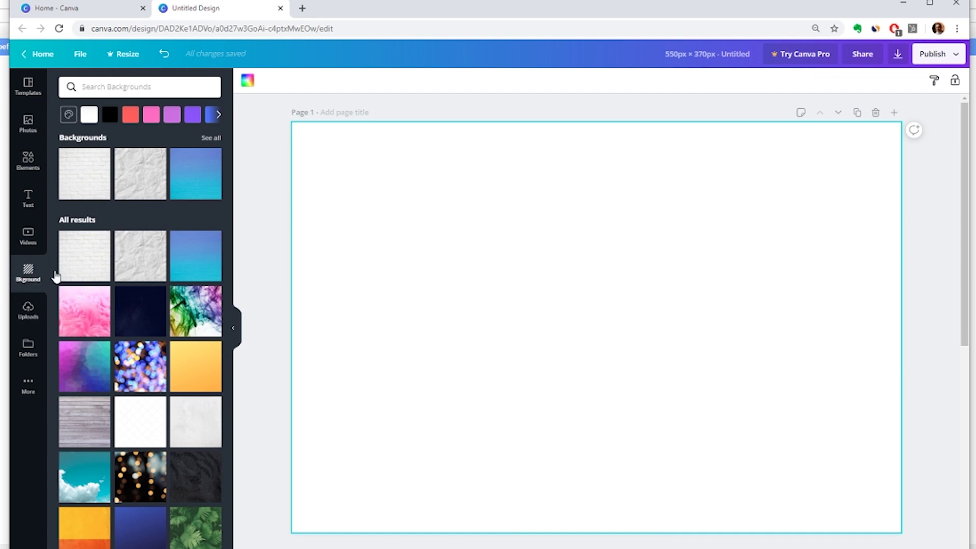
{"action": "left_click", "coordinate": [70, 116]}
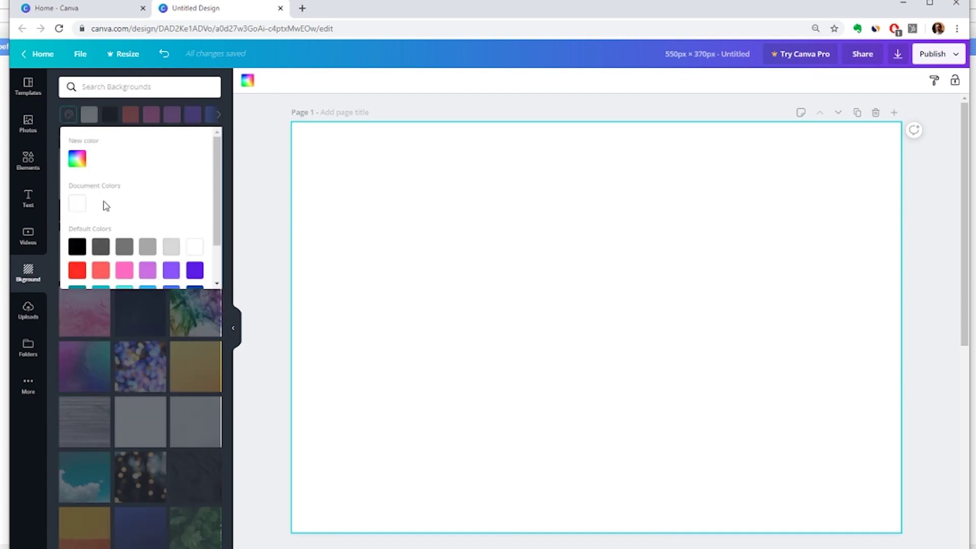
{"action": "left_click", "coordinate": [77, 161]}
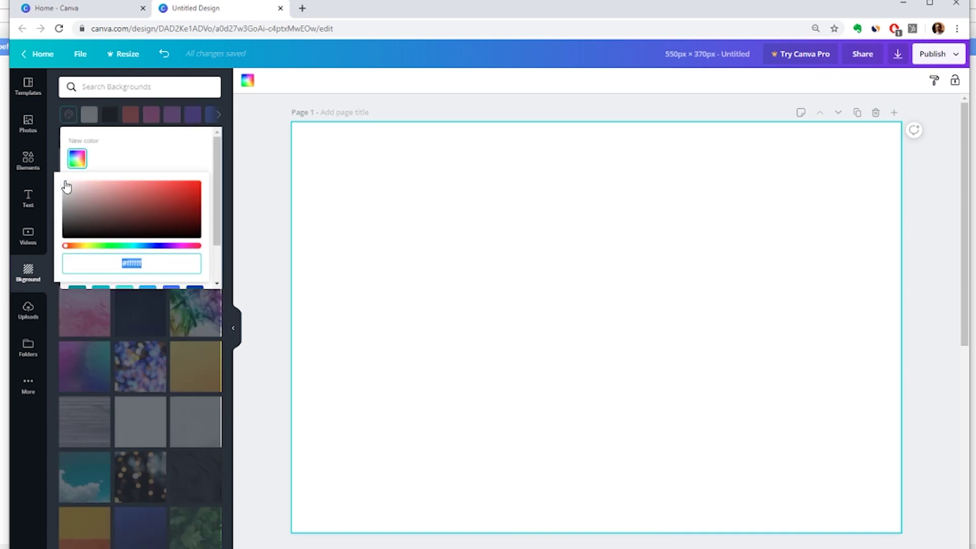
{"action": "left_click_drag", "start_coordinate": [67, 187], "coordinate": [61, 188]}
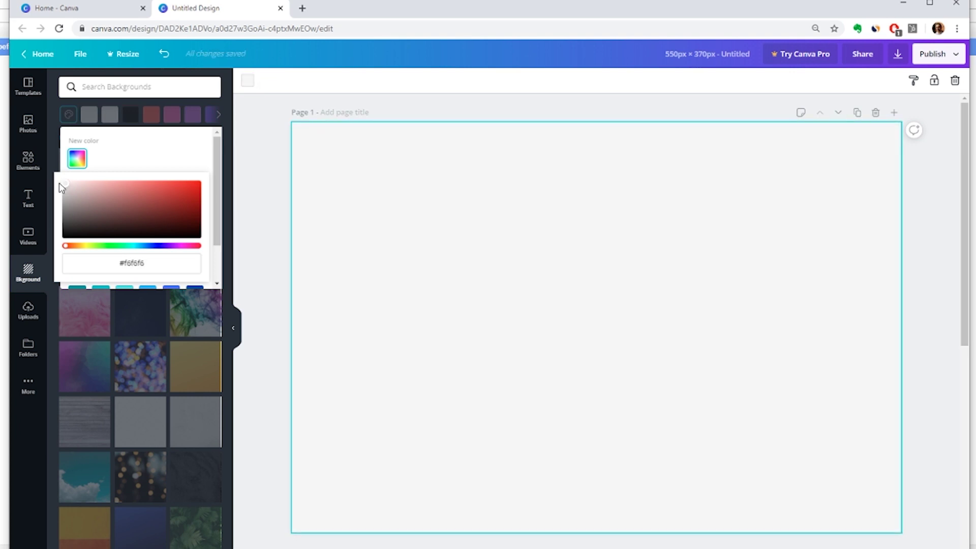
{"action": "left_click_drag", "start_coordinate": [61, 187], "coordinate": [47, 189]}
{"action": "left_click", "coordinate": [253, 361]}
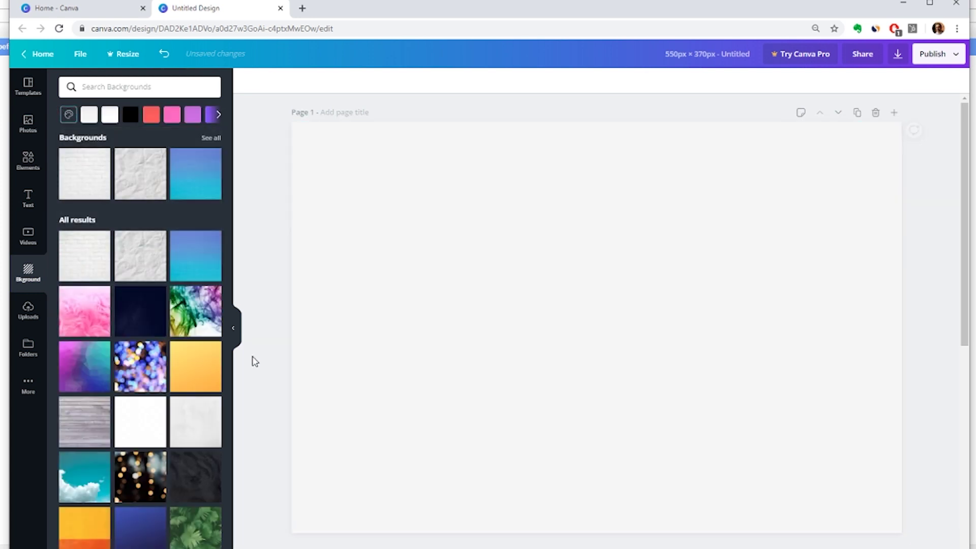
- Bring up the Text panel for adding headings
{"action": "scroll", "coordinate": [255, 361], "scroll_direction": "down", "scroll_amount": 3}
{"action": "scroll", "coordinate": [549, 444], "scroll_direction": "down", "scroll_amount": 2}
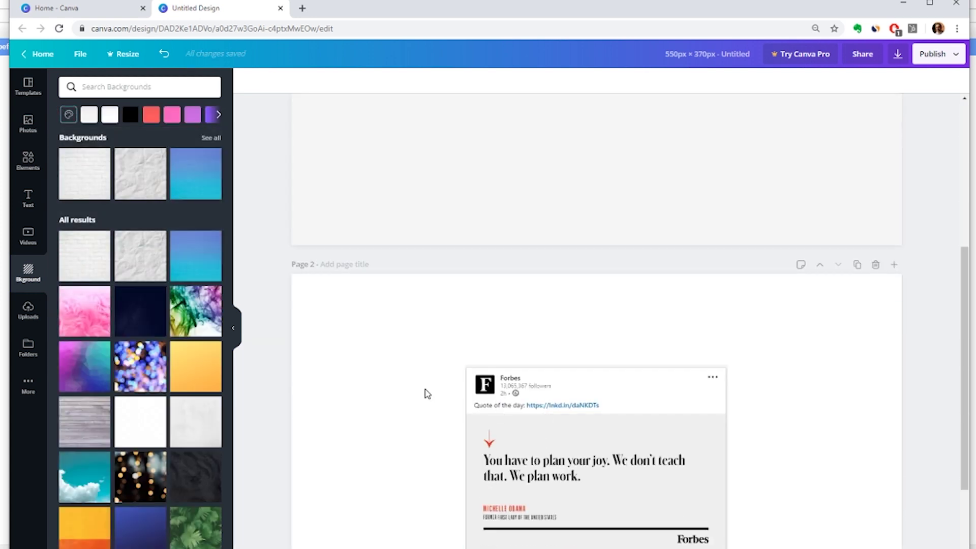
{"action": "scroll", "coordinate": [427, 394], "scroll_direction": "up", "scroll_amount": 2}
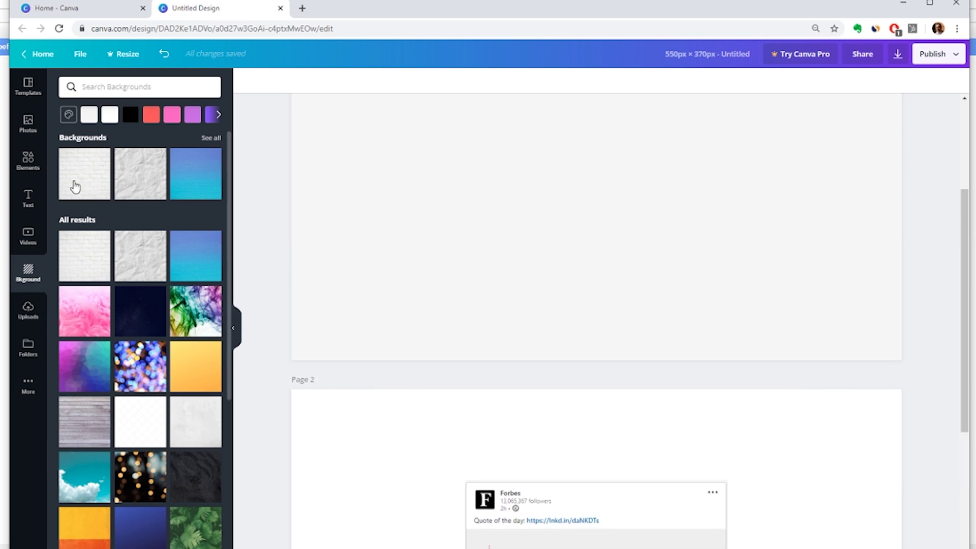
{"action": "left_click", "coordinate": [29, 208]}
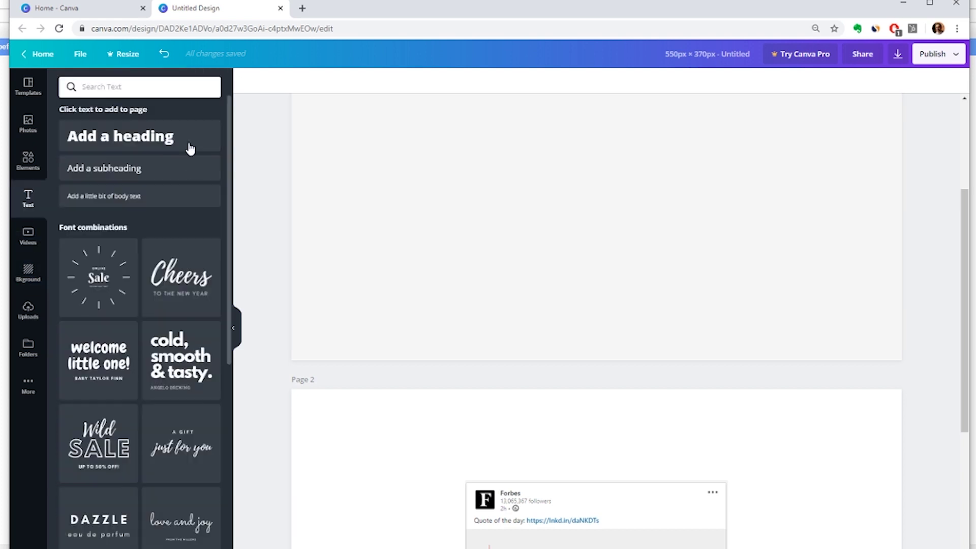
- Add a heading text box and set its font to Times New Roman
{"action": "left_click", "coordinate": [143, 136]}
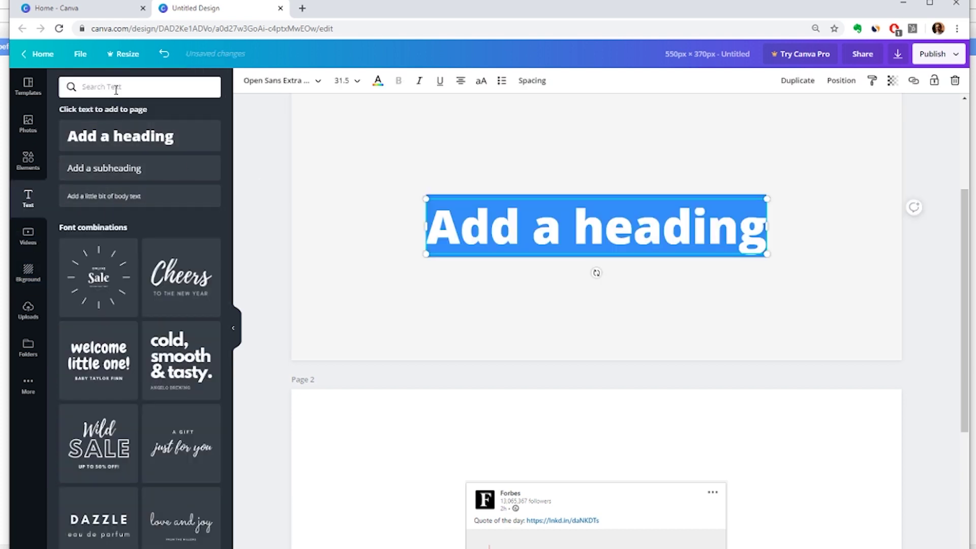
{"action": "left_click", "coordinate": [284, 87]}
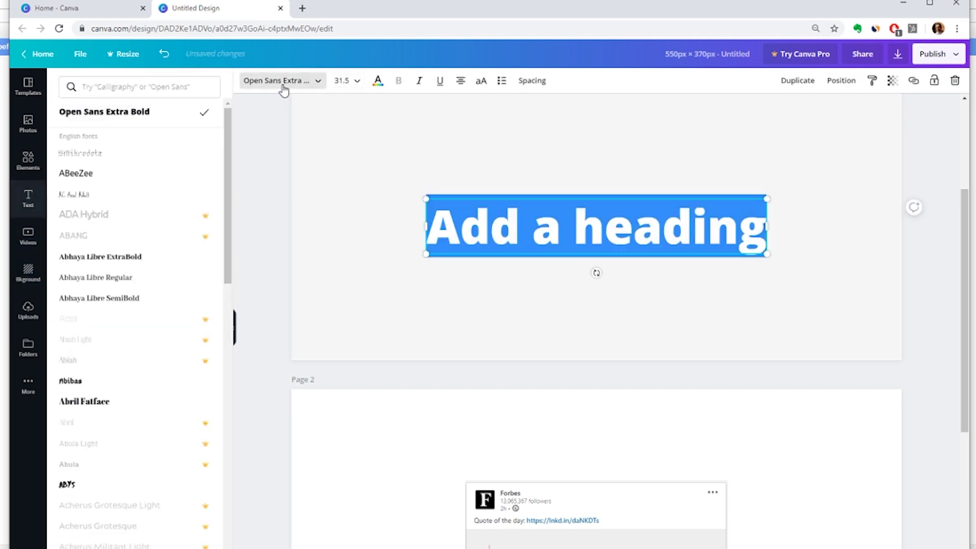
{"action": "left_click", "coordinate": [166, 87]}
{"action": "type", "text": "Times"}
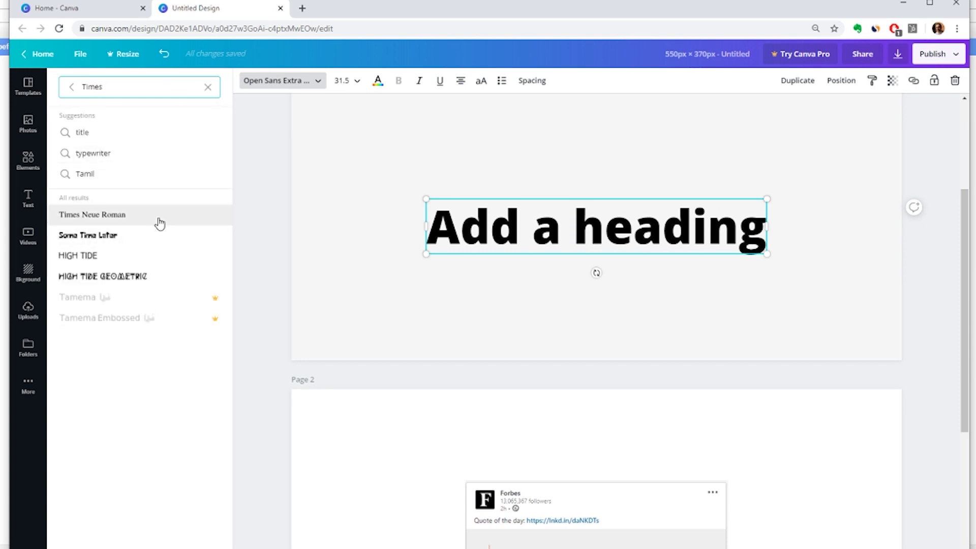
{"action": "left_click", "coordinate": [157, 220]}
- Type the headline 'Professional Resume Writer. Cover Letter. Executive. LinkedIn'
{"action": "left_click", "coordinate": [526, 233]}
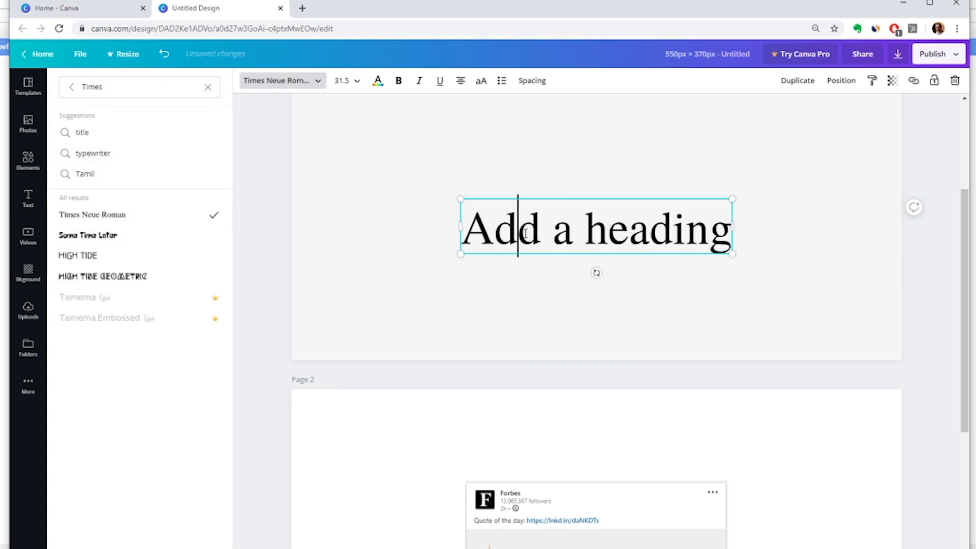
{"action": "triple_click", "coordinate": [525, 232]}
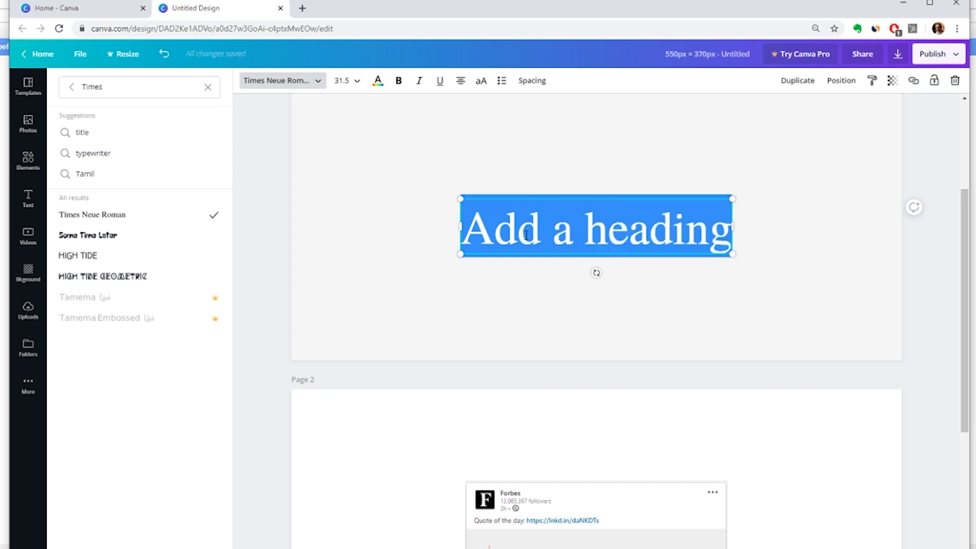
{"action": "type", "text": "Professional W"}
{"action": "key", "text": "BackSpace"}
{"action": "type", "text": "Resume Writer"}
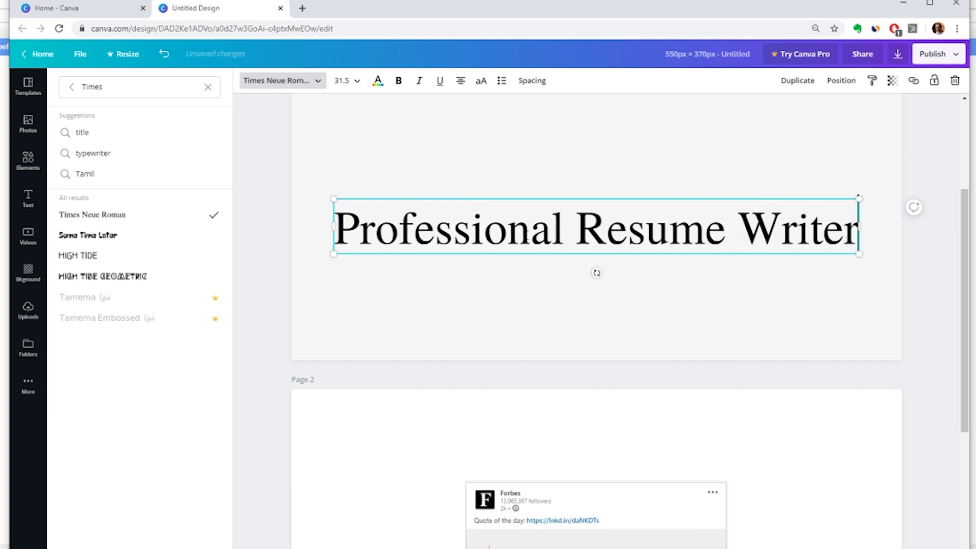
{"action": "type", "text": ". "}
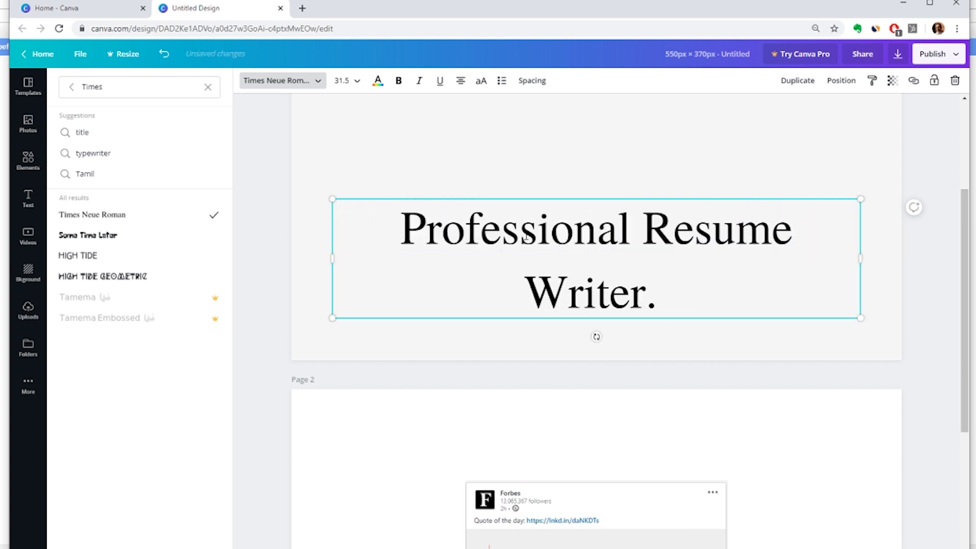
{"action": "type", "text": "Cover"}
{"action": "key", "text": "BackSpace"}
{"action": "key", "text": "BackSpace"}
{"action": "key", "text": "BackSpace"}
{"action": "type", "text": "ver Letter. "}
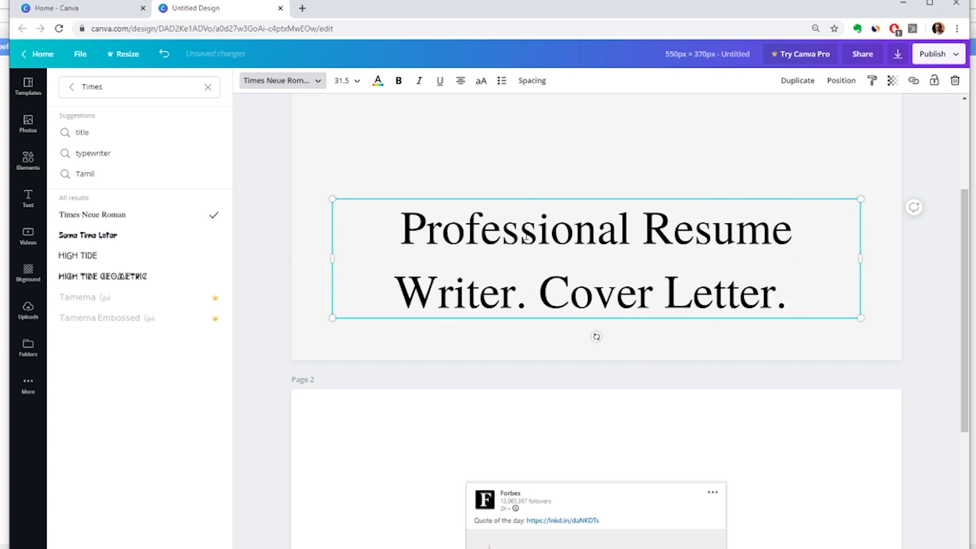
{"action": "type", "text": "Exect"}
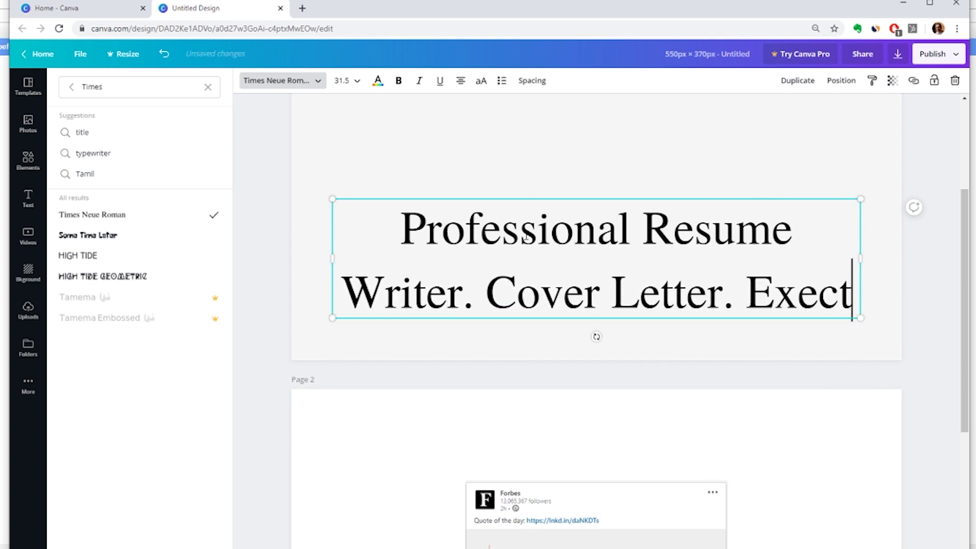
{"action": "key", "text": "BackSpace"}
{"action": "type", "text": "utiver"}
{"action": "key", "text": "BackSpace"}
{"action": "type", "text": ". Linkedin"}
{"action": "key", "text": "BackSpace"}
{"action": "key", "text": "BackSpace"}
{"action": "type", "text": "In"}
- Set the headline to size 18 and bold 'Professional Resume Writer'
{"action": "triple_click", "coordinate": [527, 236]}
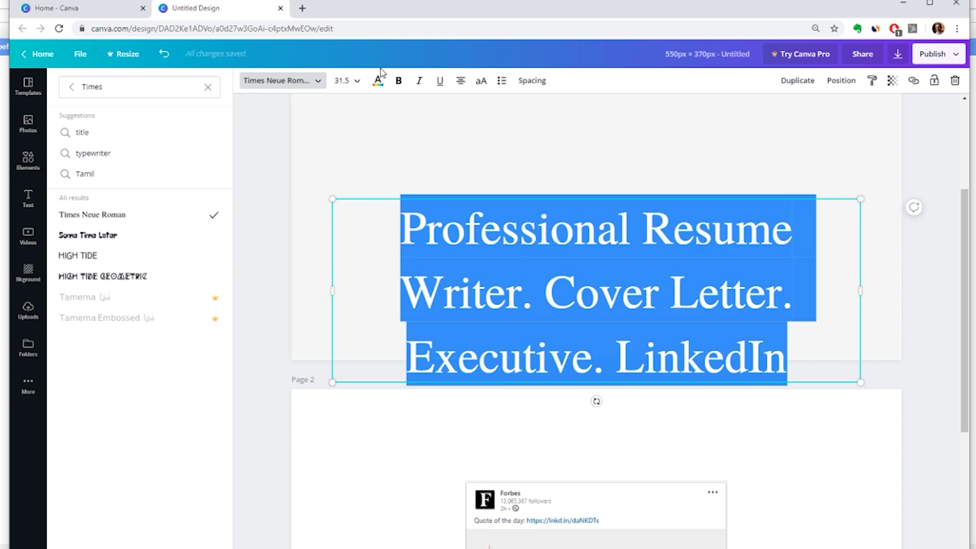
{"action": "left_click", "coordinate": [344, 80]}
{"action": "left_click", "coordinate": [366, 232]}
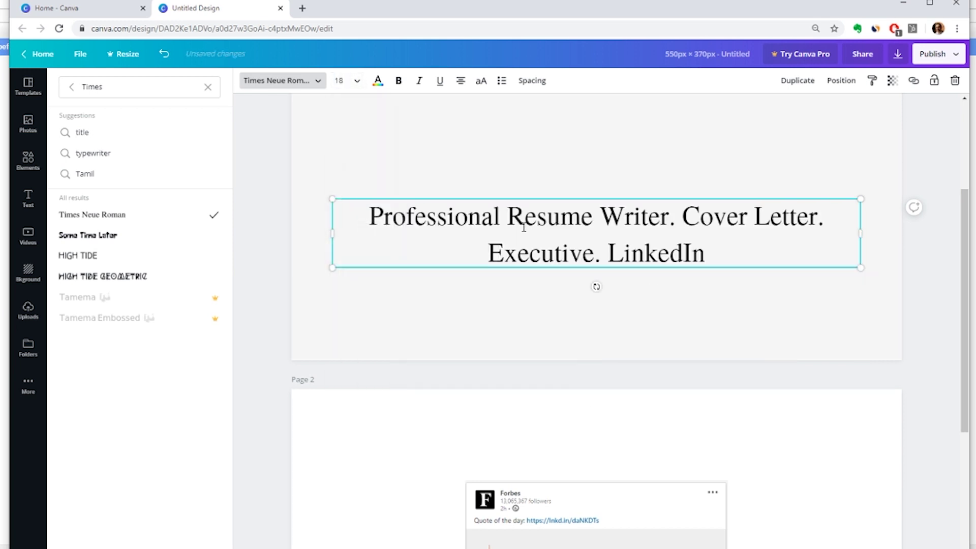
{"action": "double_click", "coordinate": [573, 221]}
{"action": "double_click", "coordinate": [632, 219]}
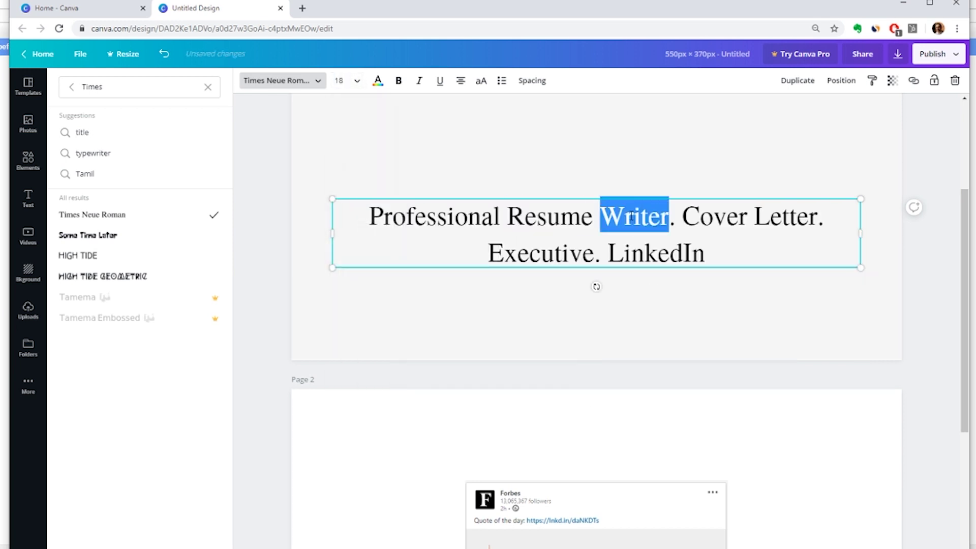
{"action": "left_click_drag", "start_coordinate": [632, 219], "coordinate": [392, 216]}
{"action": "left_click", "coordinate": [399, 80]}
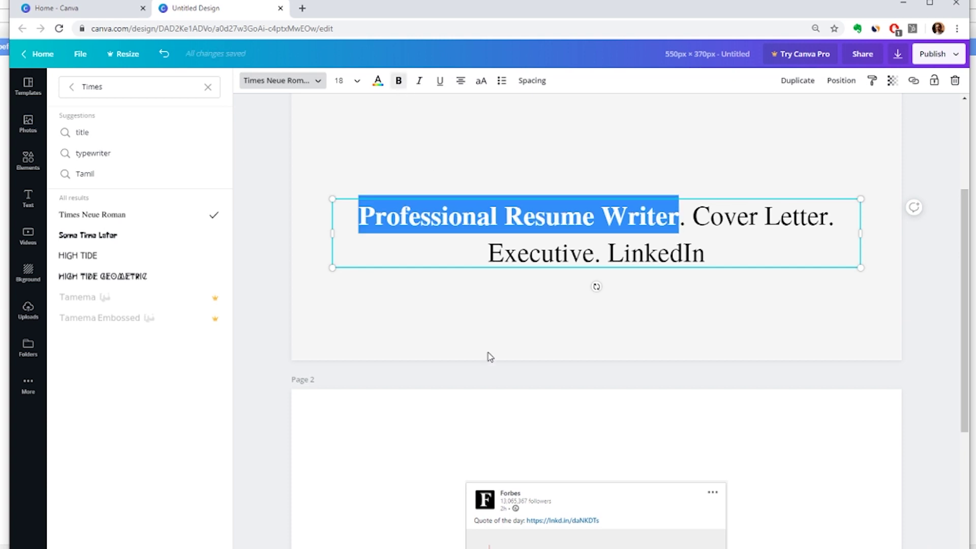
{"action": "left_click", "coordinate": [488, 355]}
{"action": "scroll", "coordinate": [487, 336], "scroll_direction": "up", "scroll_amount": 2}
{"action": "scroll", "coordinate": [487, 336], "scroll_direction": "up", "scroll_amount": 2}
{"action": "left_click", "coordinate": [549, 394]}
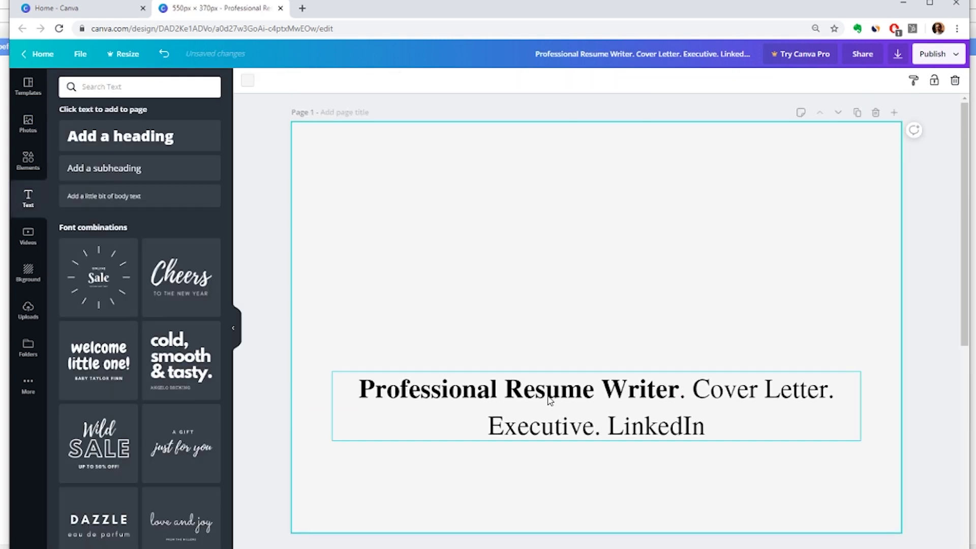
- Drag the headline to the page's vertical centre, then add a subheading text box
{"action": "left_click_drag", "start_coordinate": [564, 397], "coordinate": [561, 304]}
{"action": "left_click", "coordinate": [475, 400]}
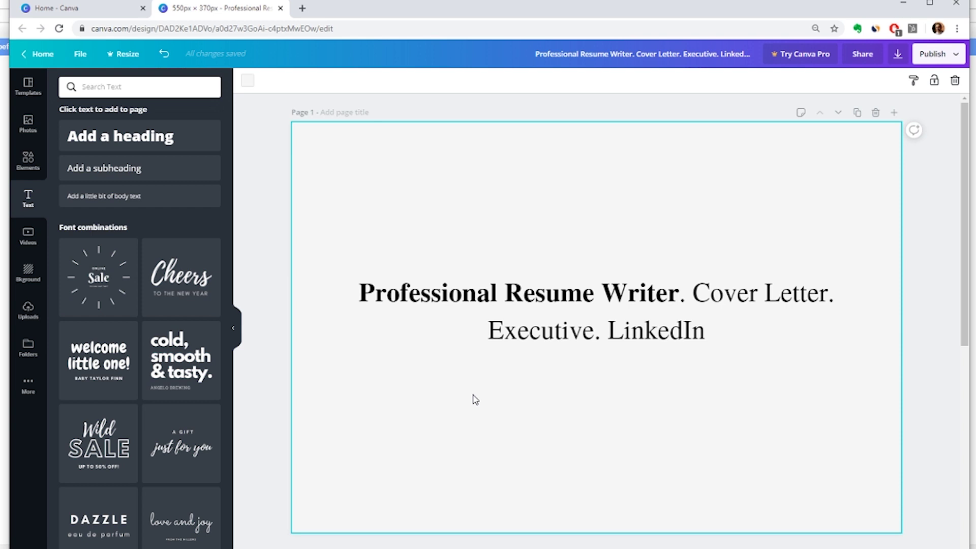
{"action": "scroll", "coordinate": [473, 398], "scroll_direction": "down", "scroll_amount": 6}
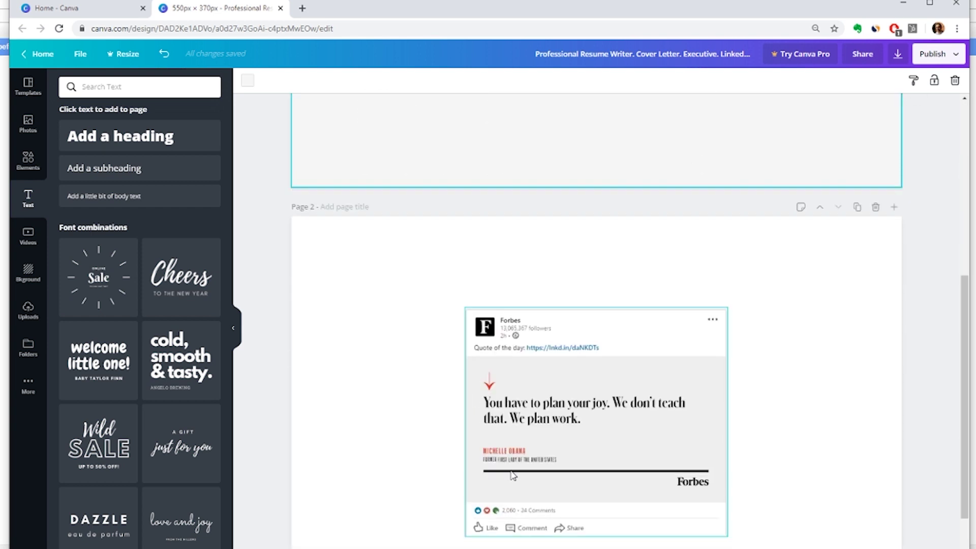
{"action": "scroll", "coordinate": [392, 440], "scroll_direction": "up", "scroll_amount": 6}
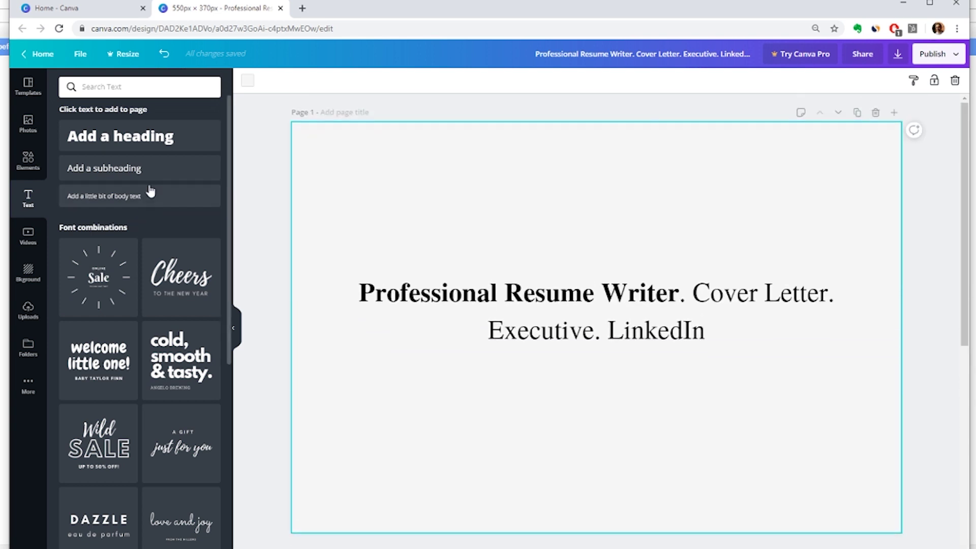
{"action": "left_click", "coordinate": [131, 171]}
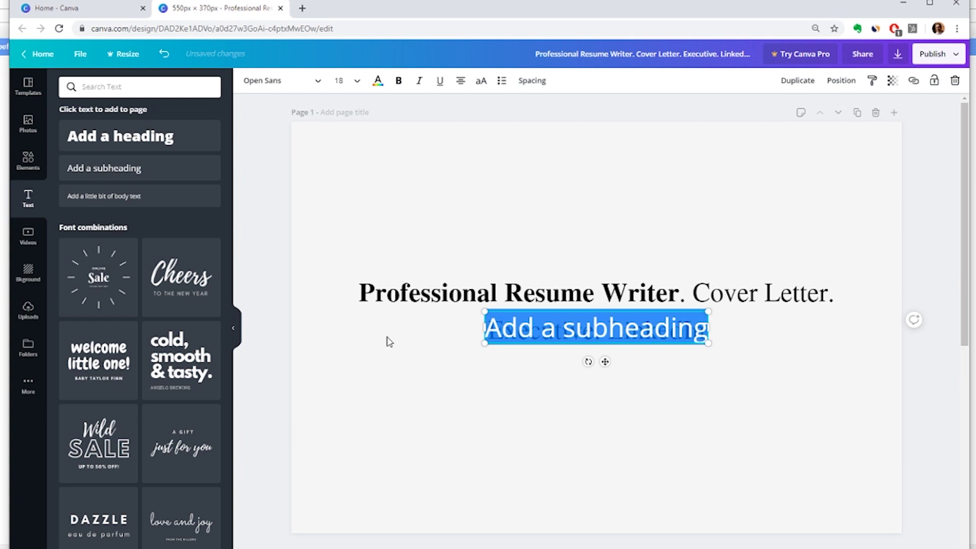
- Move the subheading below the headline and set it to Times New Roman
{"action": "left_click", "coordinate": [552, 342]}
{"action": "key", "text": "shift+End"}
{"action": "left_click_drag", "start_coordinate": [507, 347], "coordinate": [388, 453]}
{"action": "left_click", "coordinate": [412, 439]}
{"action": "key", "text": "ctrl+a"}
{"action": "left_click", "coordinate": [282, 82]}
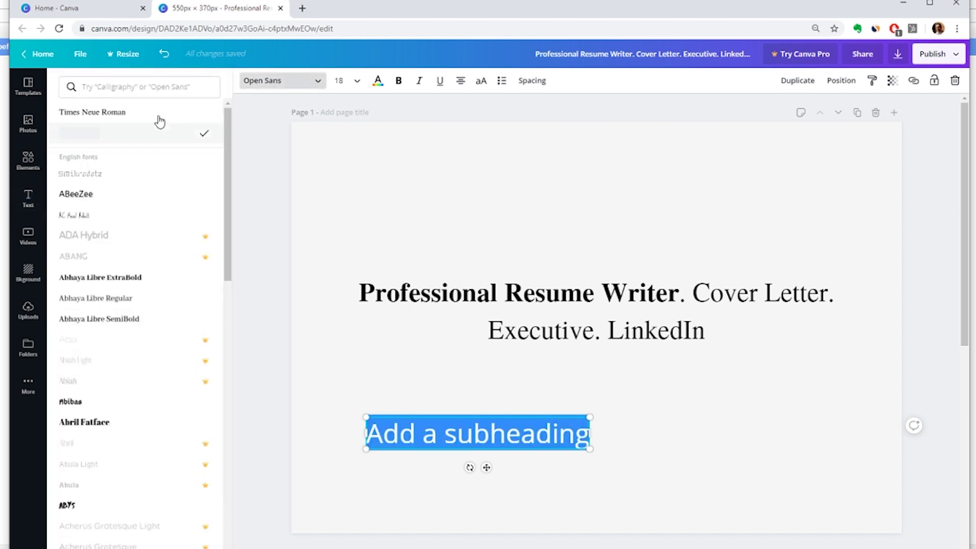
{"action": "left_click", "coordinate": [127, 114]}
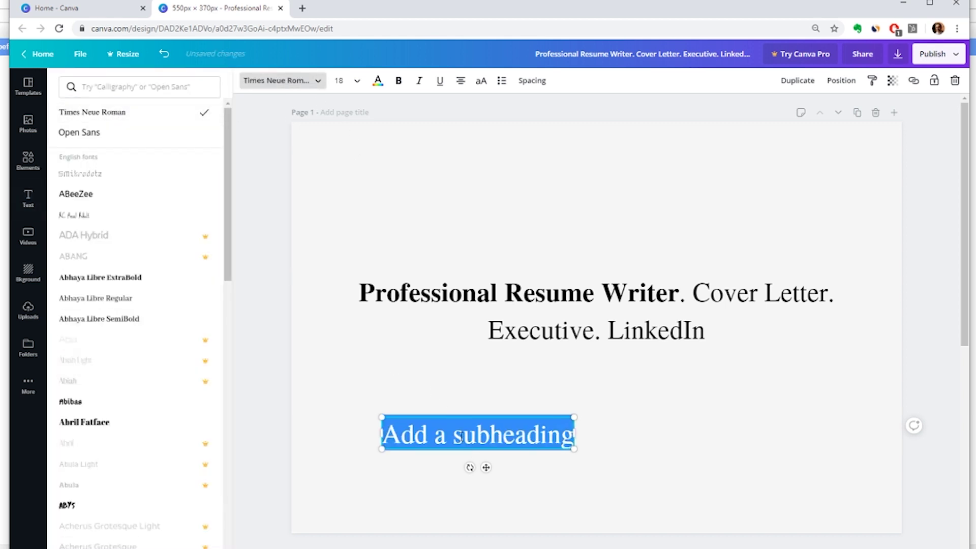
- Type the writer's name, then 'Pro Writer' on a second line
{"action": "key", "text": "Return"}
{"action": "type", "text": "Pro-"}
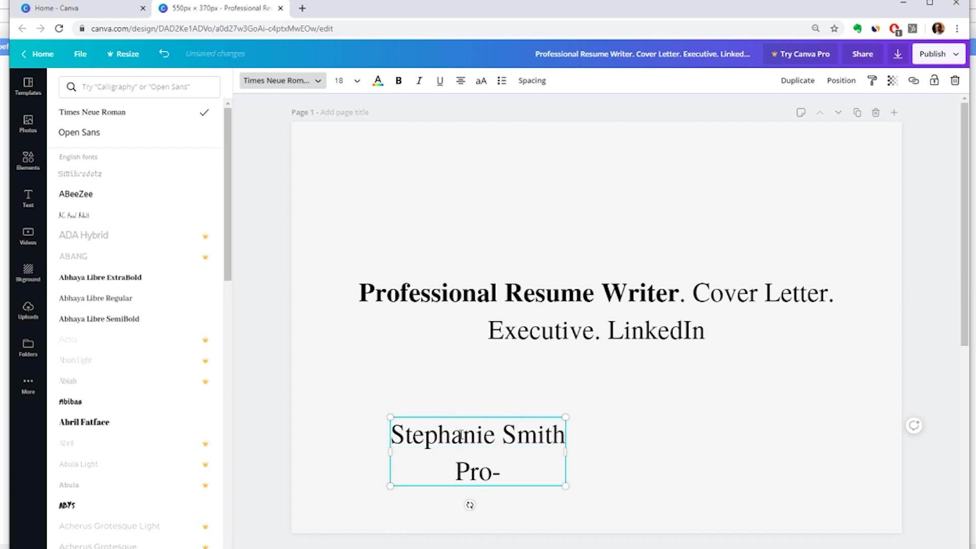
{"action": "type", "text": "W"}
{"action": "key", "text": "BackSpace"}
{"action": "key", "text": "BackSpace"}
{"action": "key", "text": "BackSpace"}
{"action": "type", "text": "Writer"}
{"action": "key", "text": "BackSpace"}
{"action": "key", "text": "BackSpace"}
{"action": "key", "text": "BackSpace"}
{"action": "key", "text": "BackSpace"}
{"action": "key", "text": "BackSpace"}
{"action": "key", "text": "BackSpace"}
{"action": "key", "text": "BackSpace"}
{"action": "key", "text": "BackSpace"}
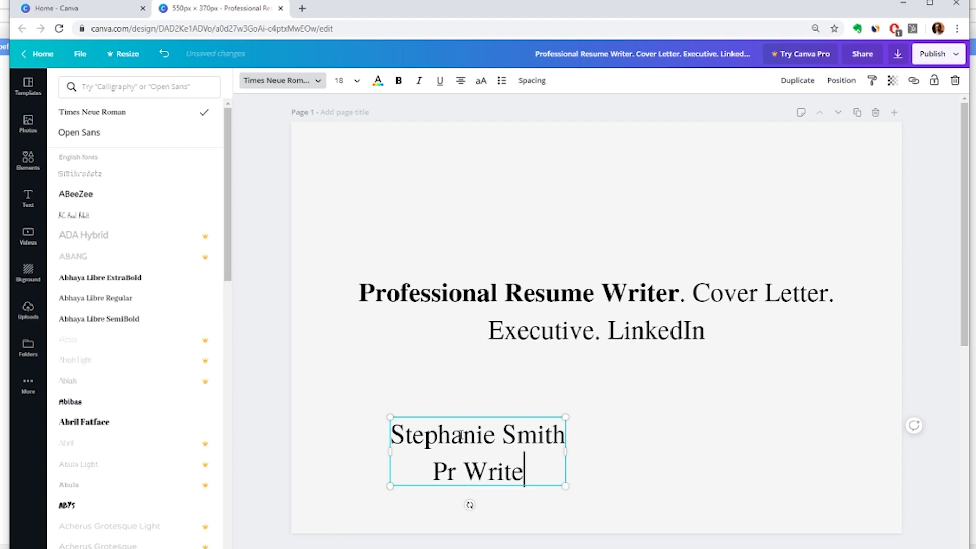
{"action": "type", "text": "ro "}
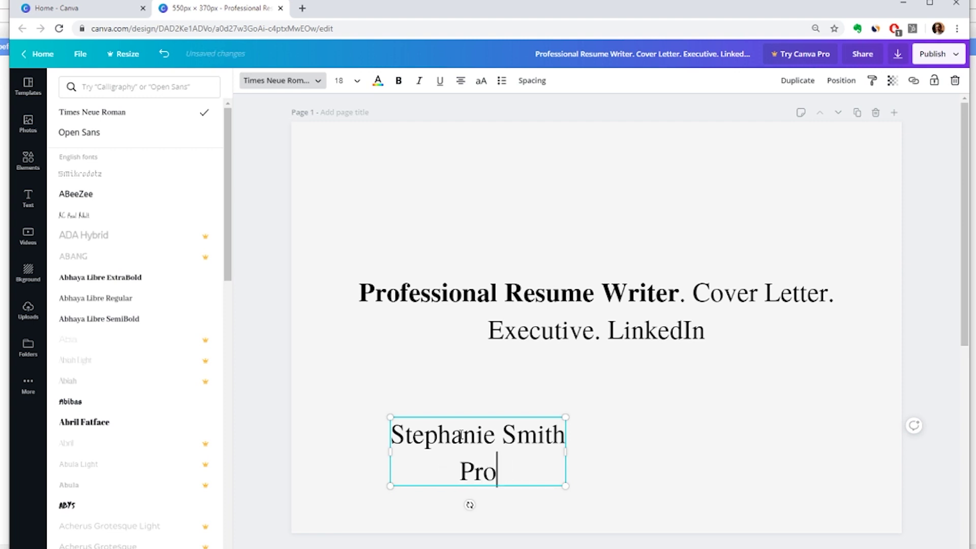
{"action": "type", "text": "Writer"}
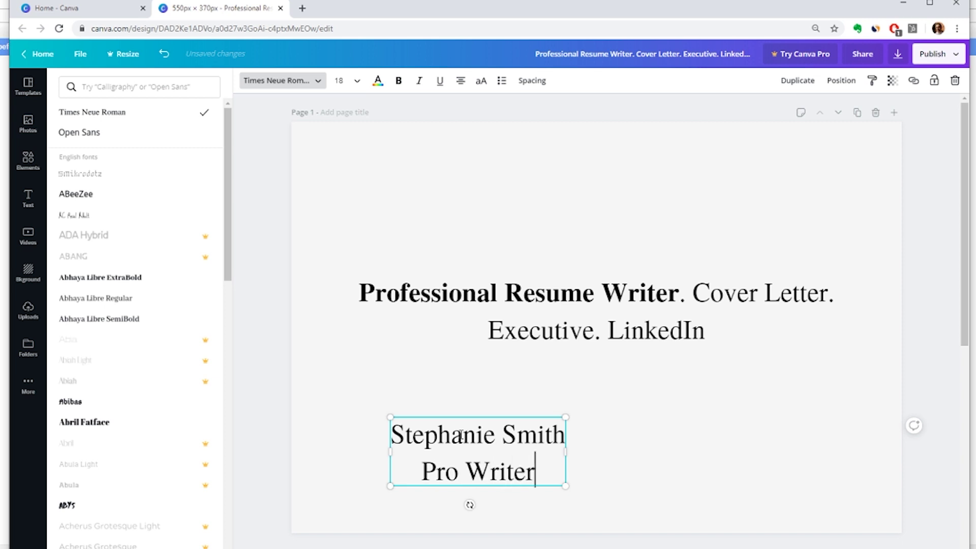
{"action": "type", "text": " E"}
{"action": "key", "text": "BackSpace"}
{"action": "key", "text": "BackSpace"}
{"action": "key", "text": "BackSpace"}
{"action": "key", "text": "BackSpace"}
{"action": "key", "text": "BackSpace"}
{"action": "key", "text": "BackSpace"}
{"action": "key", "text": "BackSpace"}
{"action": "key", "text": "BackSpace"}
{"action": "key", "text": "BackSpace"}
{"action": "key", "text": "BackSpace"}
{"action": "key", "text": "BackSpace"}
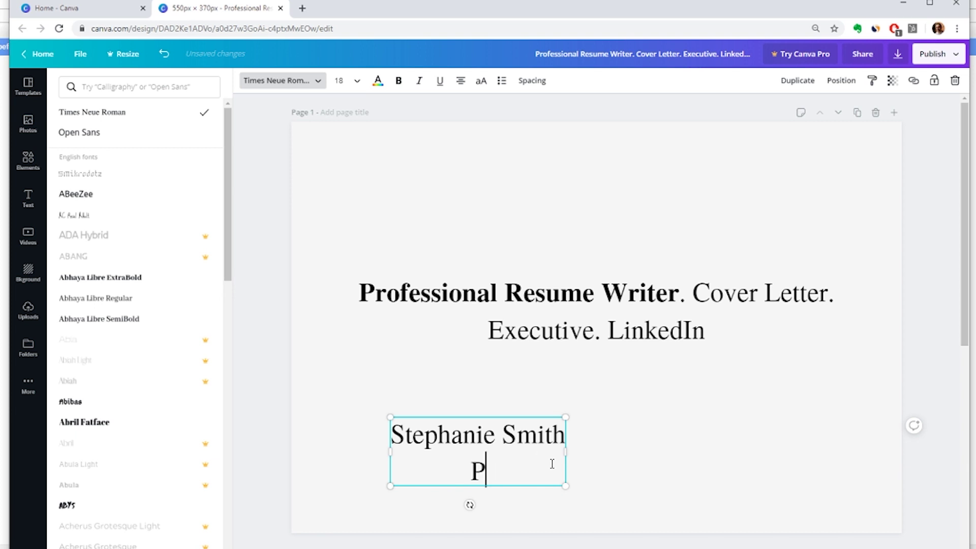
{"action": "type", "text": "ro Writer"}
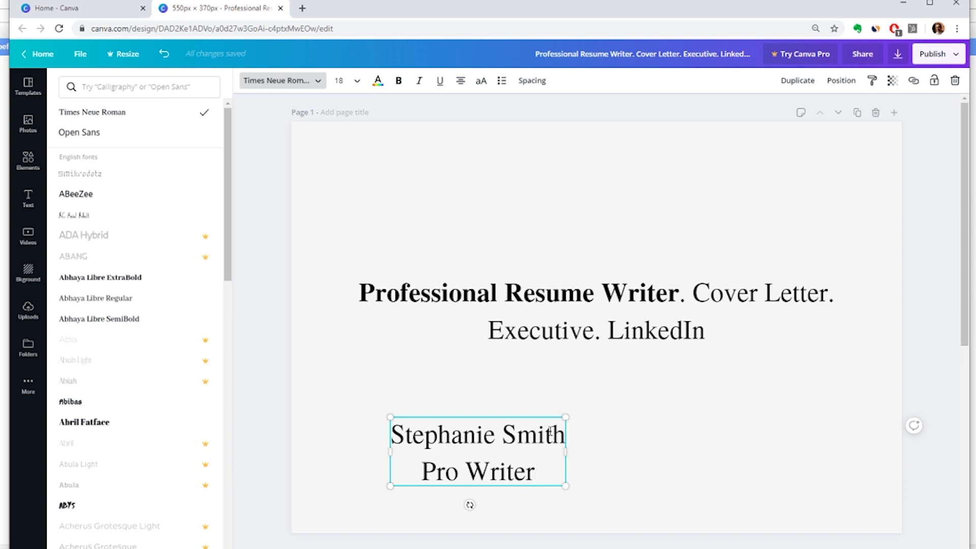
{"action": "triple_click", "coordinate": [485, 438]}
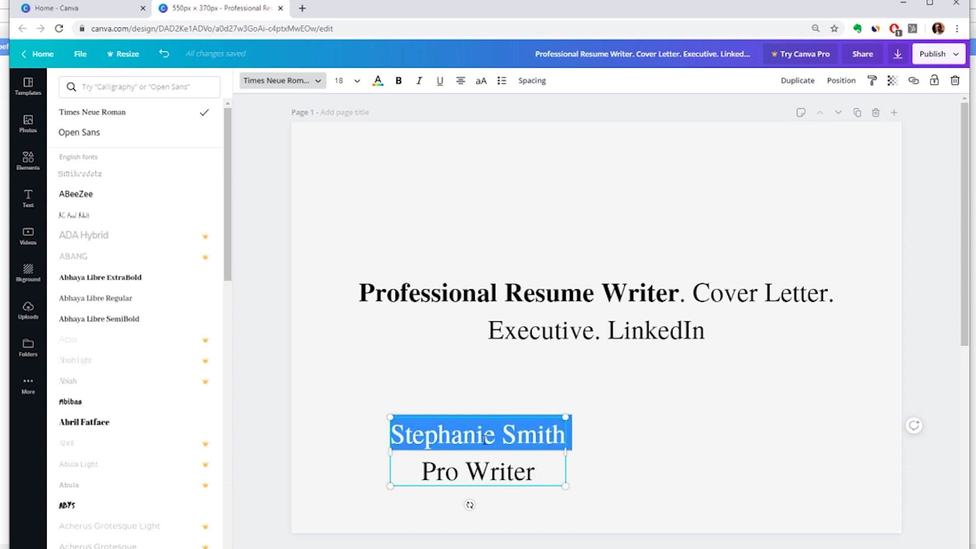
- Make the name red and shrink both name lines to size 14
{"action": "left_click", "coordinate": [377, 80]}
{"action": "left_click", "coordinate": [69, 259]}
{"action": "left_click", "coordinate": [456, 460]}
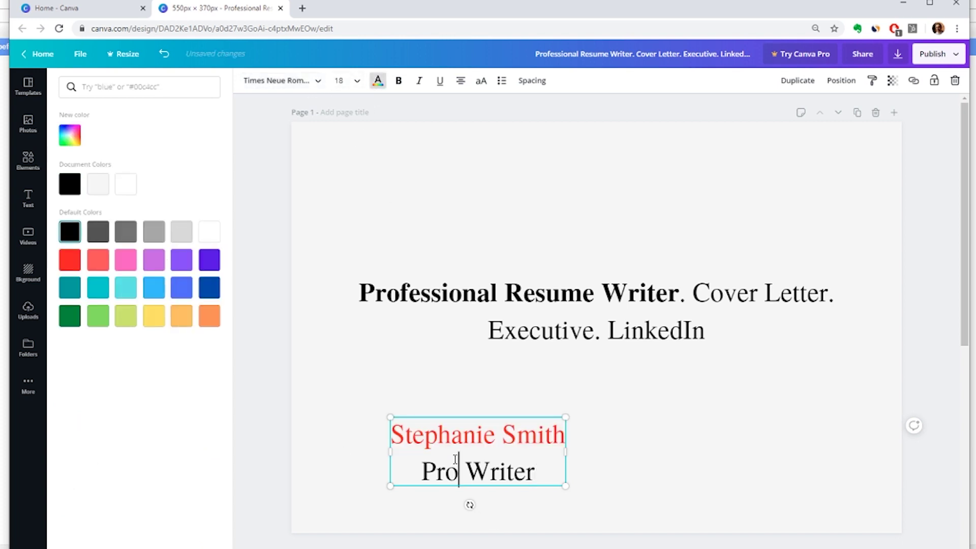
{"action": "triple_click", "coordinate": [470, 464]}
{"action": "key", "text": "ctrl+a"}
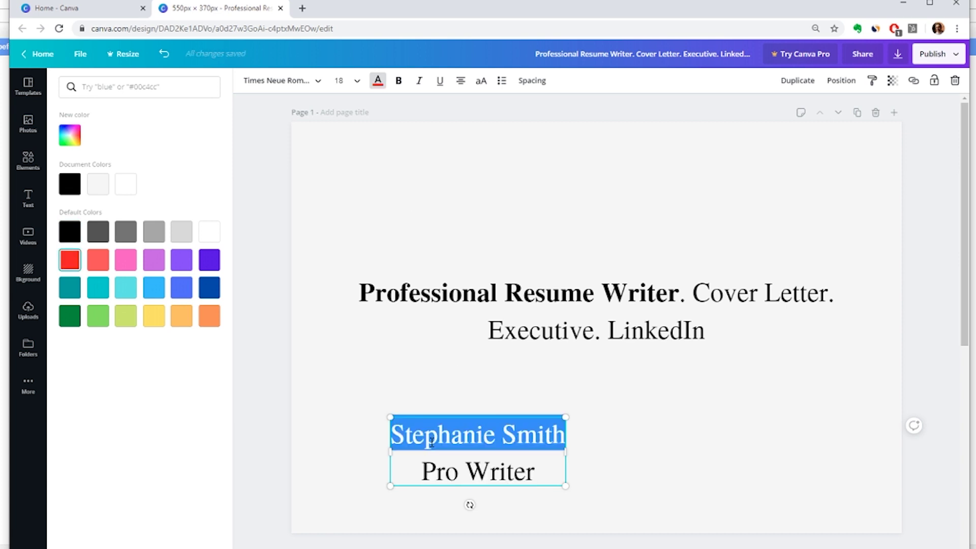
{"action": "left_click", "coordinate": [339, 80]}
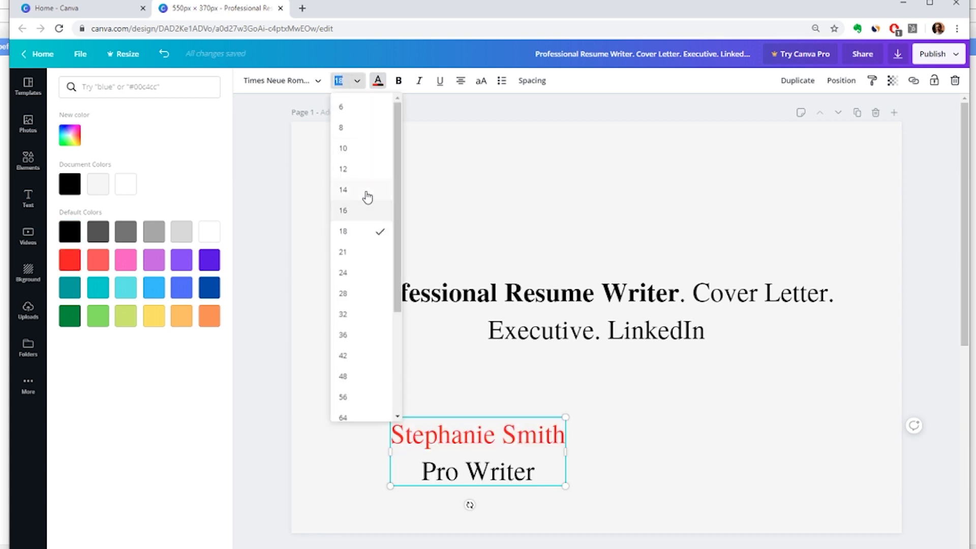
{"action": "left_click", "coordinate": [369, 191]}
- Move the name block down and left, and left-align its lines
{"action": "left_click_drag", "start_coordinate": [477, 419], "coordinate": [419, 433]}
{"action": "triple_click", "coordinate": [421, 446]}
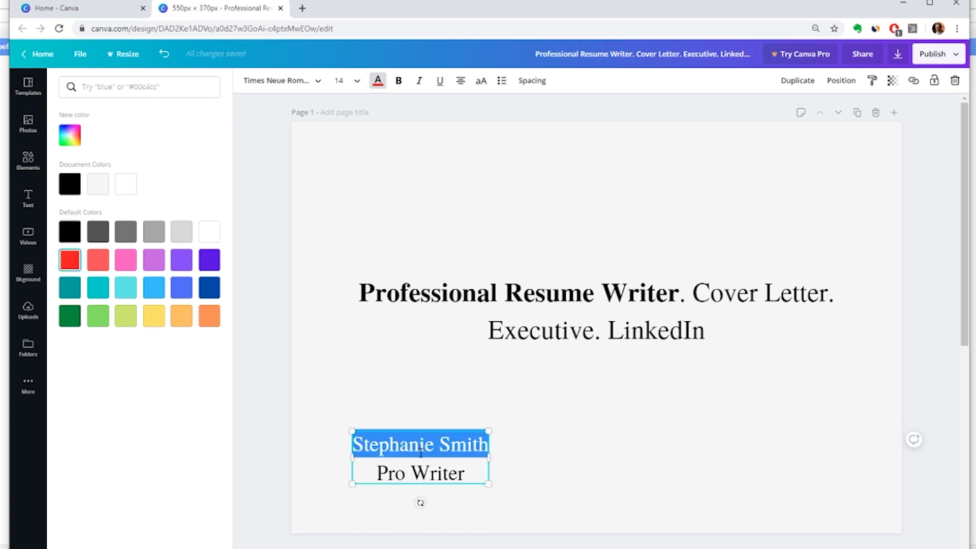
{"action": "key", "text": "ctrl+a"}
{"action": "left_click", "coordinate": [461, 80]}
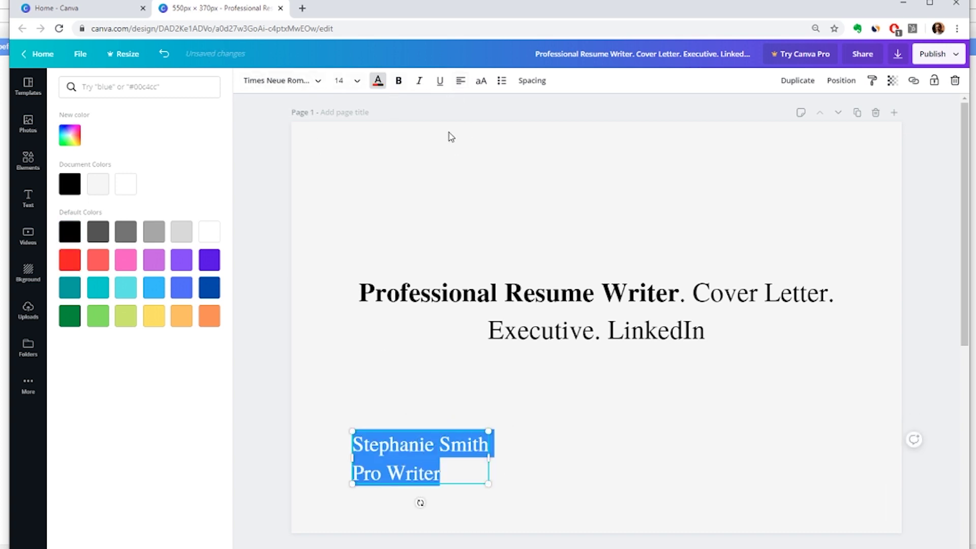
{"action": "left_click", "coordinate": [435, 280]}
- Left-align the headline and nudge it slightly to the right
{"action": "triple_click", "coordinate": [436, 279]}
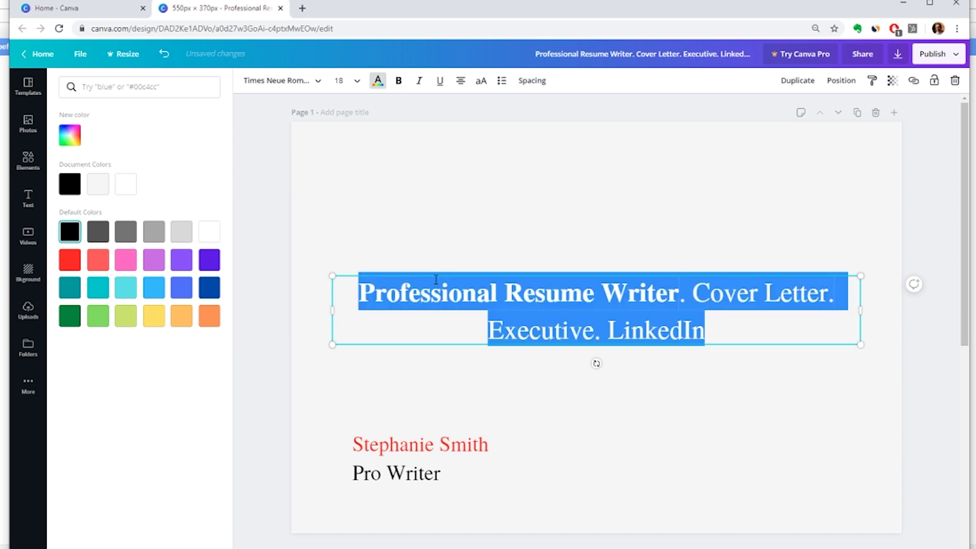
{"action": "left_click", "coordinate": [462, 88]}
{"action": "left_click", "coordinate": [435, 433]}
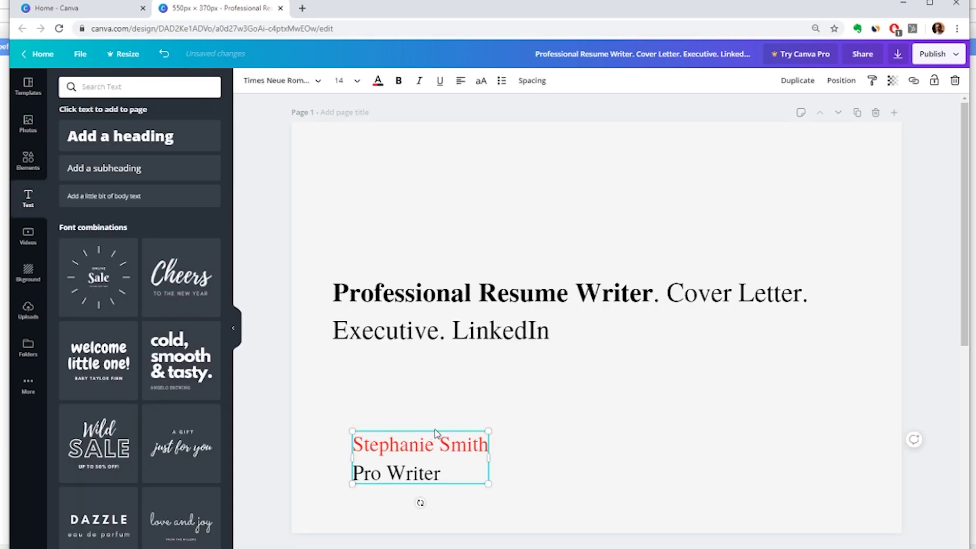
{"action": "left_click", "coordinate": [422, 285]}
{"action": "left_click", "coordinate": [437, 277]}
{"action": "left_click_drag", "start_coordinate": [443, 274], "coordinate": [449, 273]}
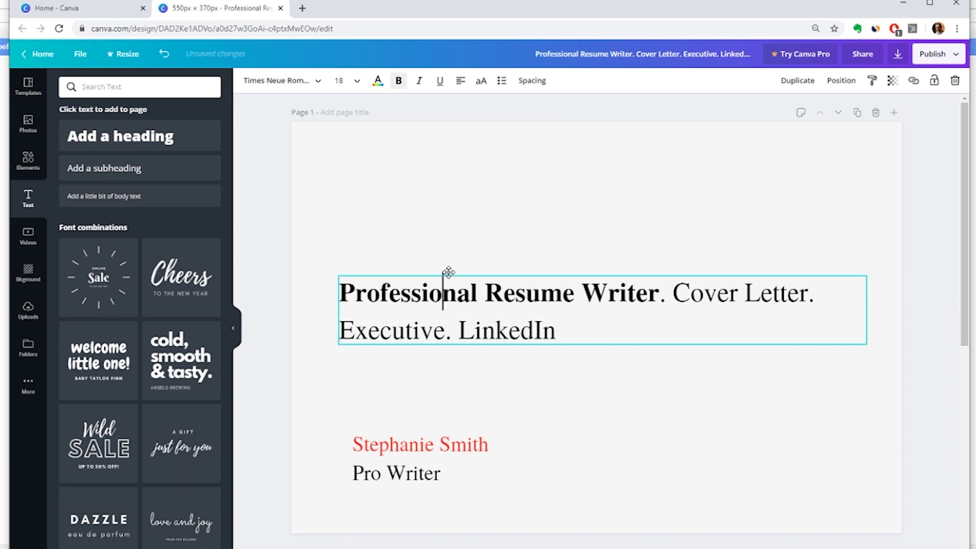
- Shift the name and Pro Writer block left to line up under the headline
{"action": "left_click", "coordinate": [445, 446]}
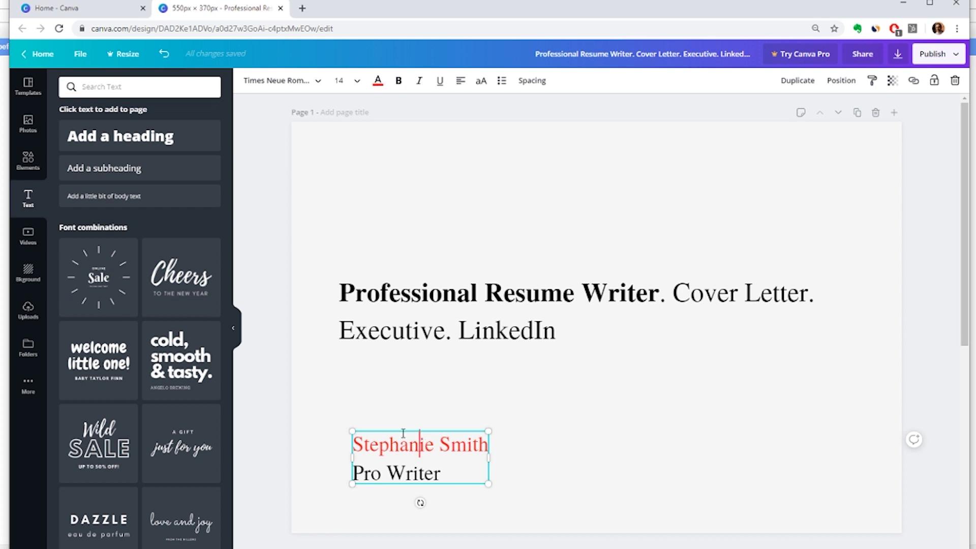
{"action": "left_click_drag", "start_coordinate": [402, 426], "coordinate": [382, 425]}
{"action": "left_click", "coordinate": [410, 532]}
{"action": "scroll", "coordinate": [406, 521], "scroll_direction": "down", "scroll_amount": 5}
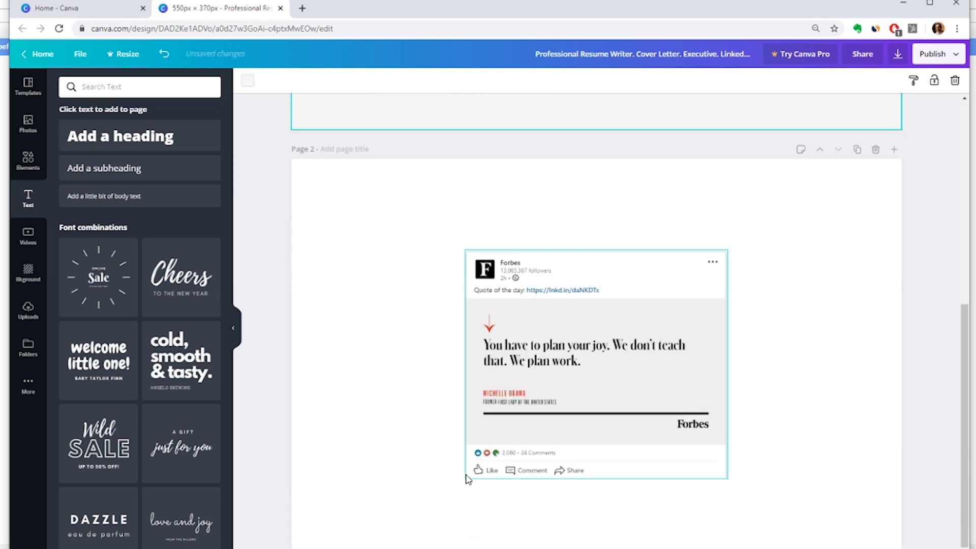
{"action": "scroll", "coordinate": [357, 459], "scroll_direction": "up", "scroll_amount": 5}
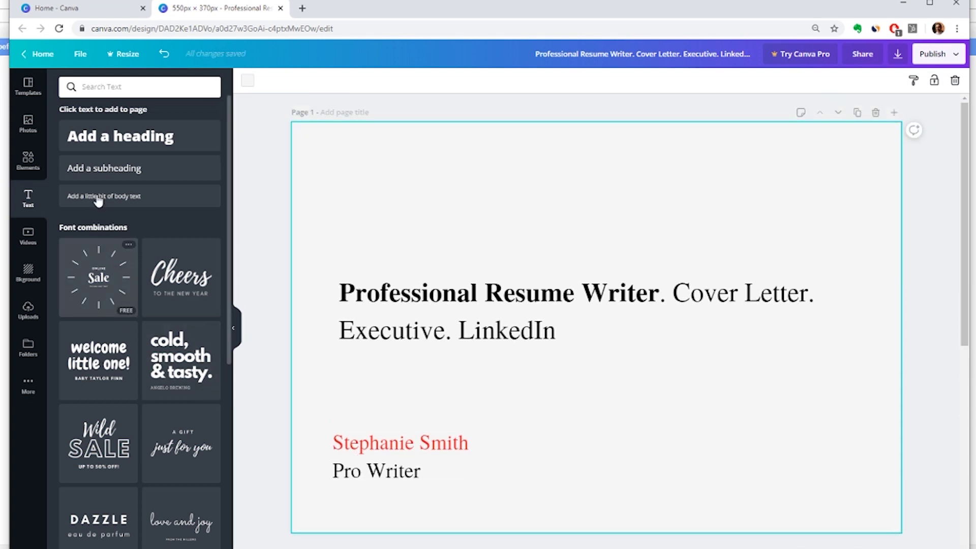
- Add a plain line from Elements below Pro Writer and colour it black
{"action": "left_click", "coordinate": [28, 161]}
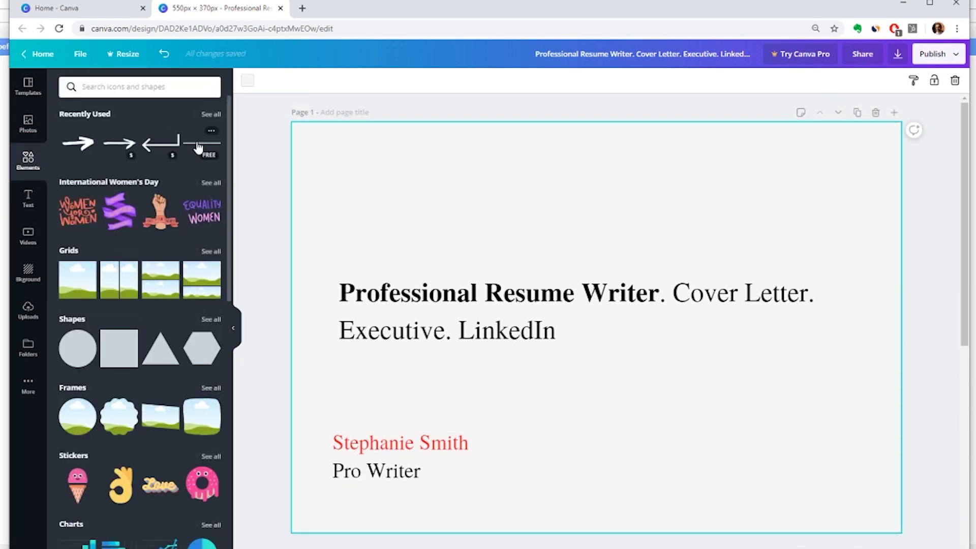
{"action": "left_click", "coordinate": [200, 145]}
{"action": "left_click_drag", "start_coordinate": [607, 331], "coordinate": [607, 495]}
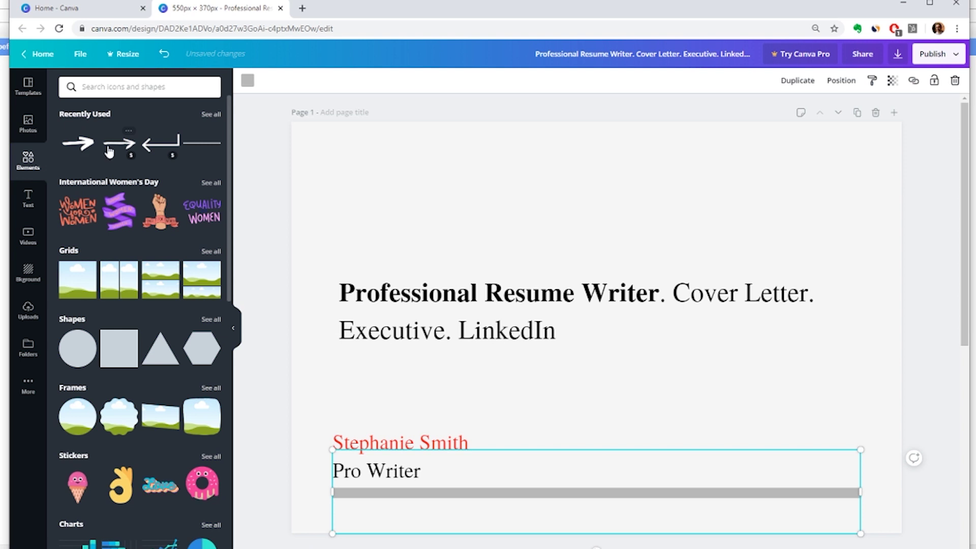
{"action": "left_click", "coordinate": [248, 80]}
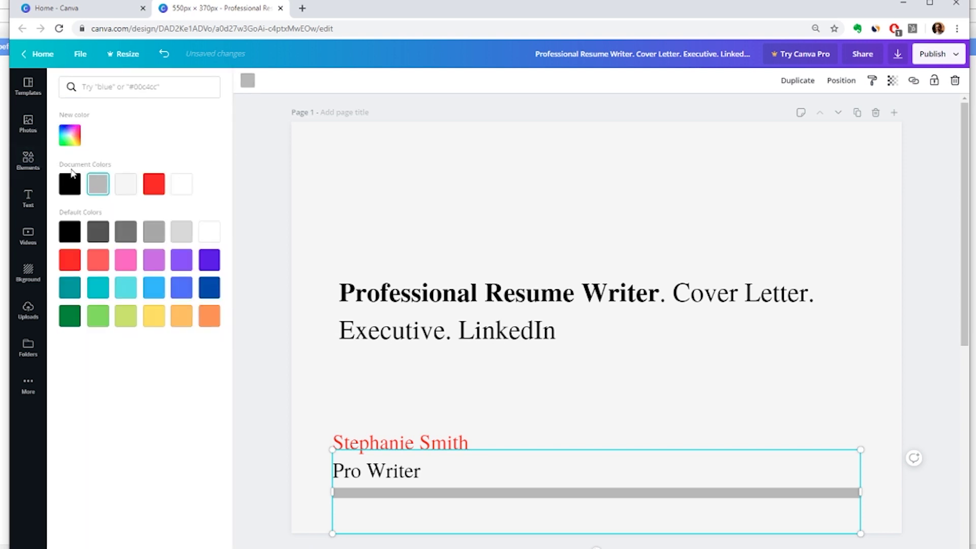
{"action": "left_click", "coordinate": [69, 183]}
{"action": "left_click", "coordinate": [249, 379]}
{"action": "left_click", "coordinate": [288, 379]}
{"action": "scroll", "coordinate": [289, 381], "scroll_direction": "down", "scroll_amount": 6}
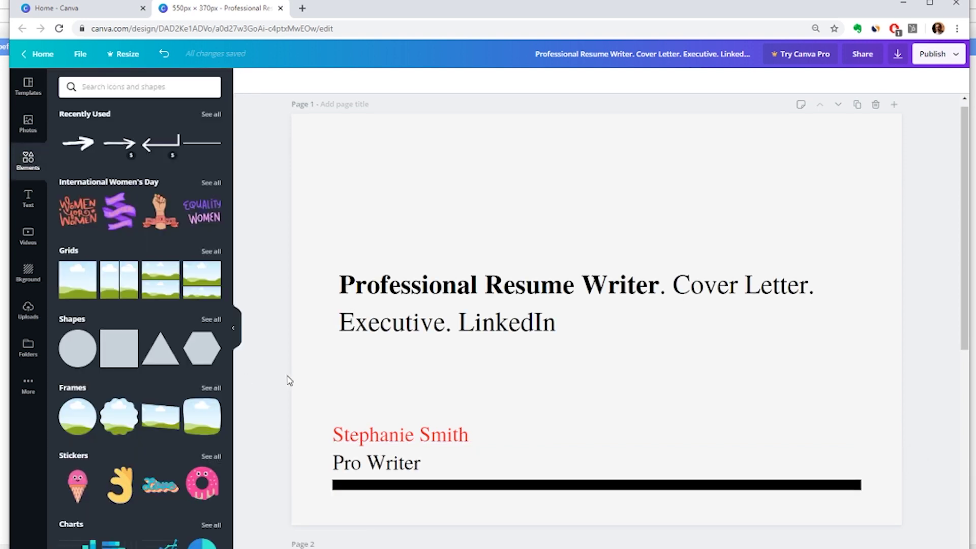
{"action": "scroll", "coordinate": [322, 405], "scroll_direction": "up", "scroll_amount": 7}
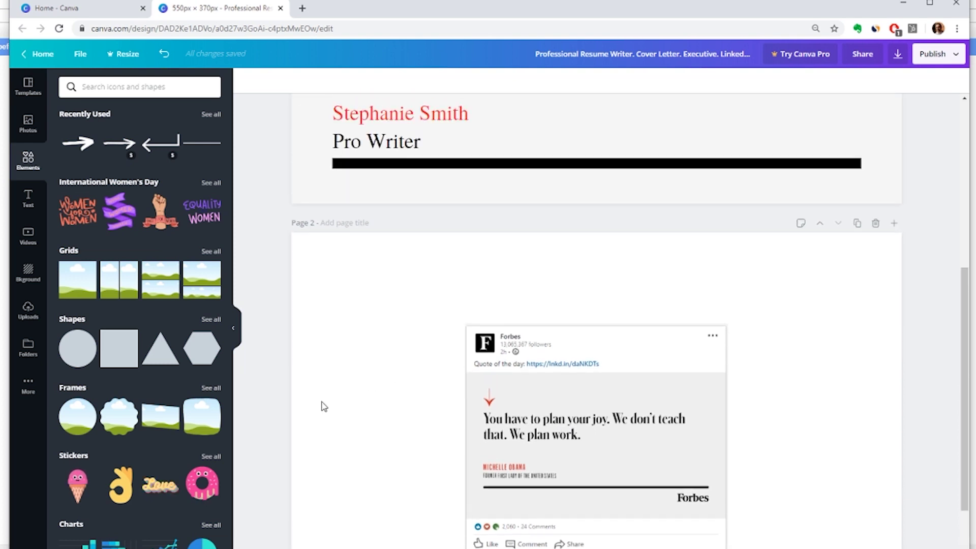
{"action": "scroll", "coordinate": [323, 406], "scroll_direction": "up", "scroll_amount": 1}
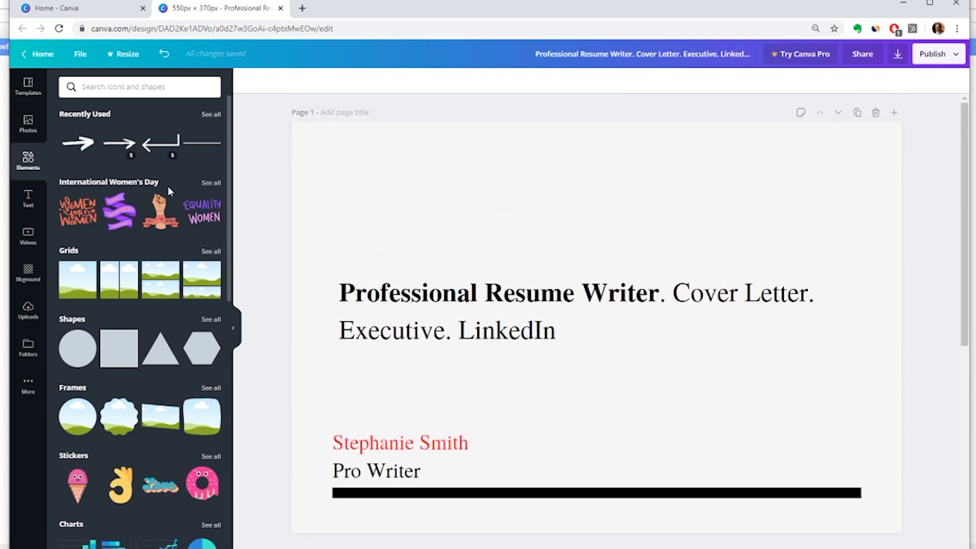
- Add a brush-stroke arrow, rotate it to point down, and place it above 'Professional'
{"action": "left_click", "coordinate": [81, 146]}
{"action": "left_click_drag", "start_coordinate": [600, 339], "coordinate": [474, 246]}
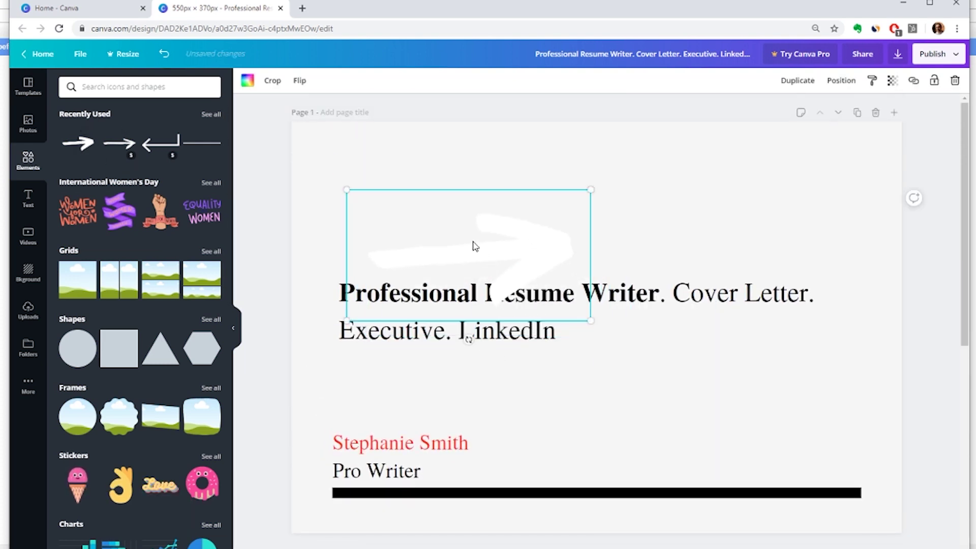
{"action": "left_click_drag", "start_coordinate": [468, 339], "coordinate": [358, 251]}
{"action": "left_click_drag", "start_coordinate": [482, 277], "coordinate": [429, 305]}
{"action": "left_click_drag", "start_coordinate": [450, 369], "coordinate": [396, 285]}
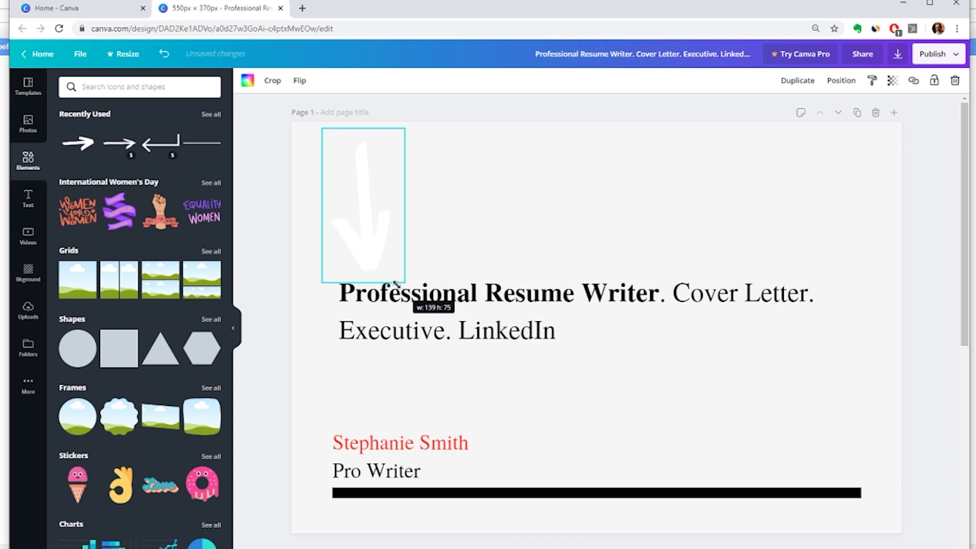
{"action": "left_click_drag", "start_coordinate": [363, 229], "coordinate": [385, 227]}
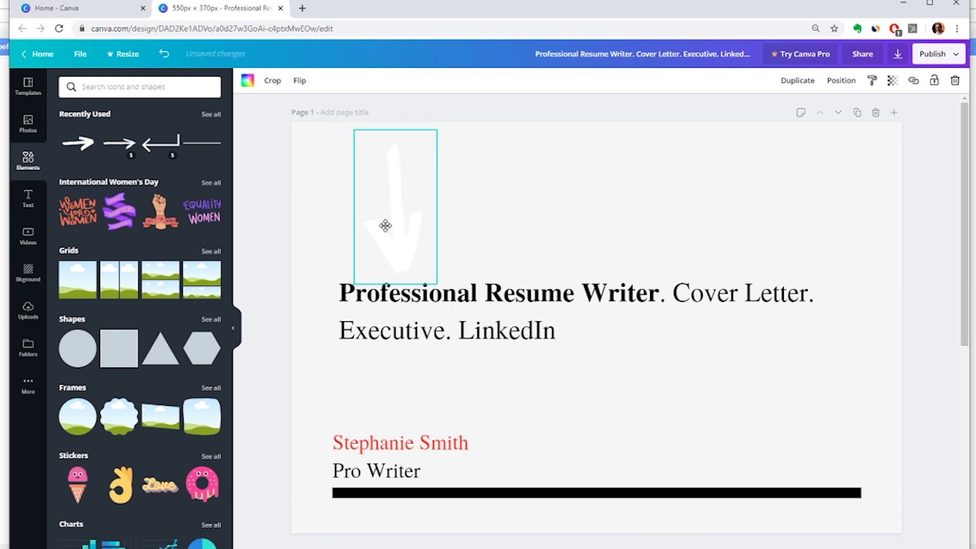
- Colour the arrow red
{"action": "left_click", "coordinate": [248, 80]}
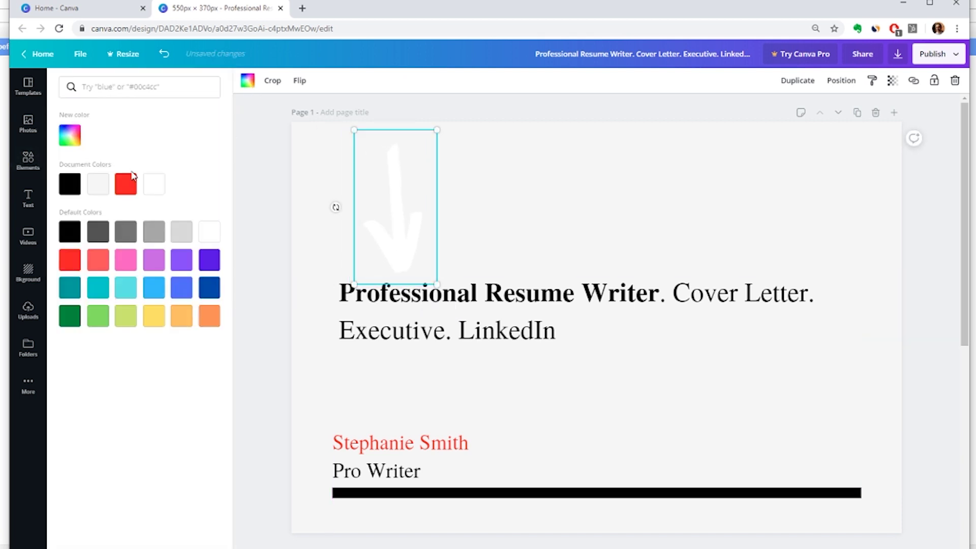
{"action": "left_click", "coordinate": [124, 183]}
{"action": "left_click", "coordinate": [295, 302]}
{"action": "left_click", "coordinate": [273, 425]}
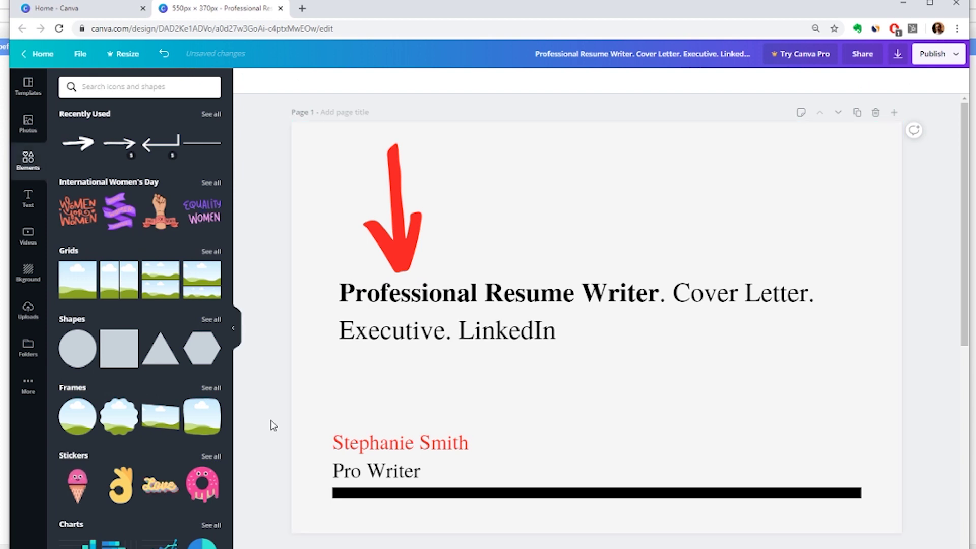
- Make the red name text bold
{"action": "left_click", "coordinate": [381, 444]}
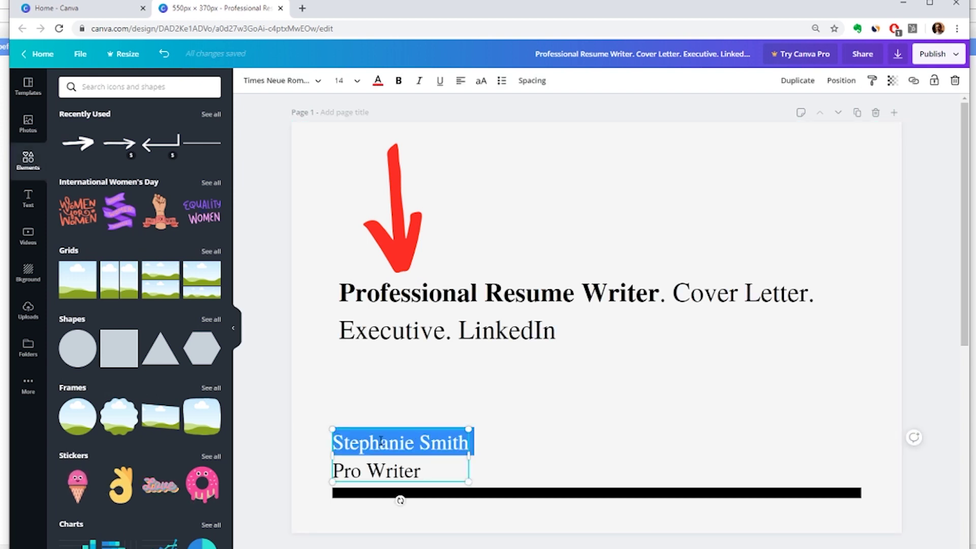
{"action": "left_click", "coordinate": [399, 82]}
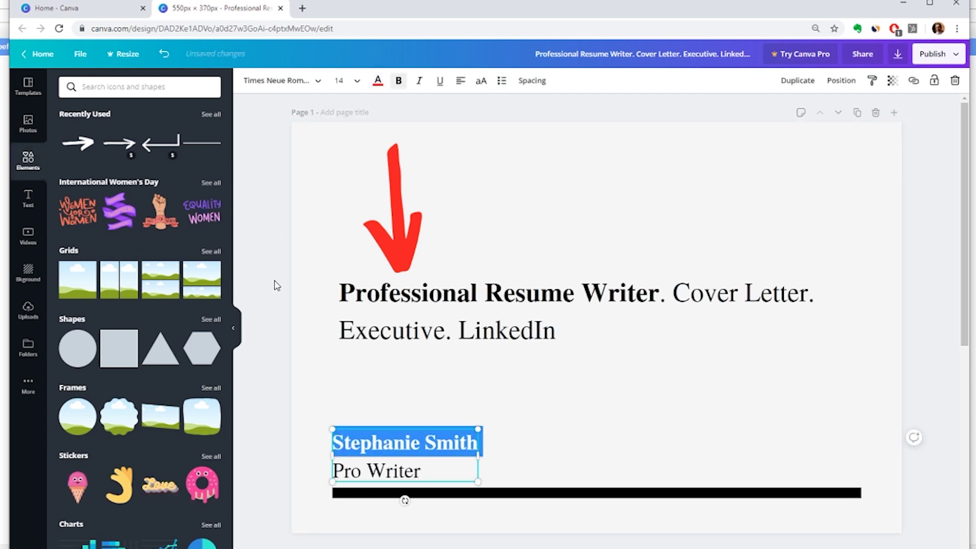
{"action": "left_click", "coordinate": [275, 285]}
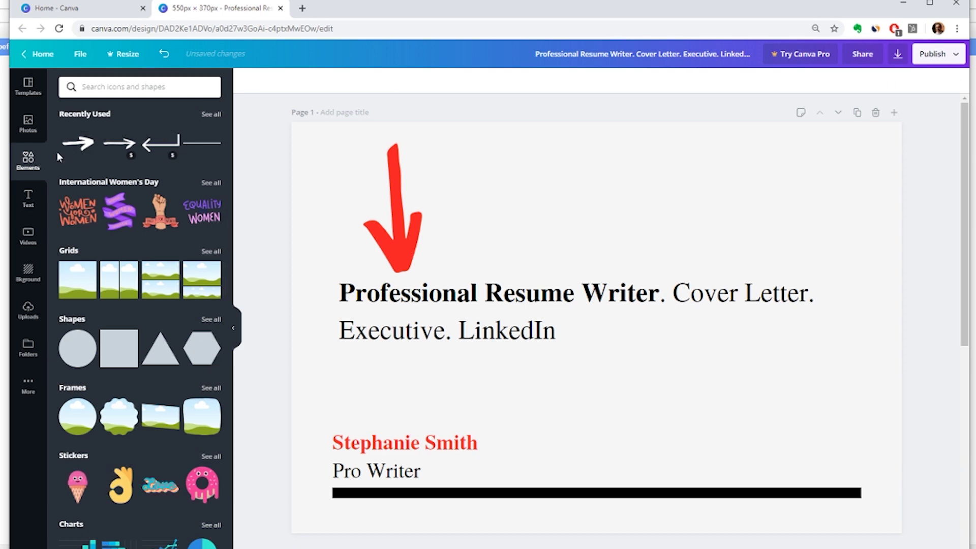
- Add a heading reading 'Fiverr', shrink it, and place it bottom right under the black rule
{"action": "left_click", "coordinate": [36, 197]}
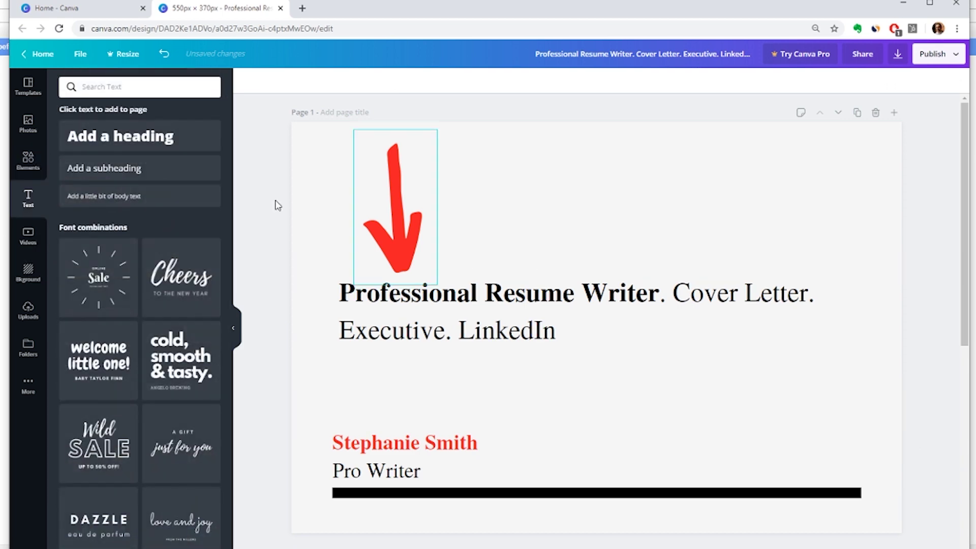
{"action": "left_click", "coordinate": [156, 156]}
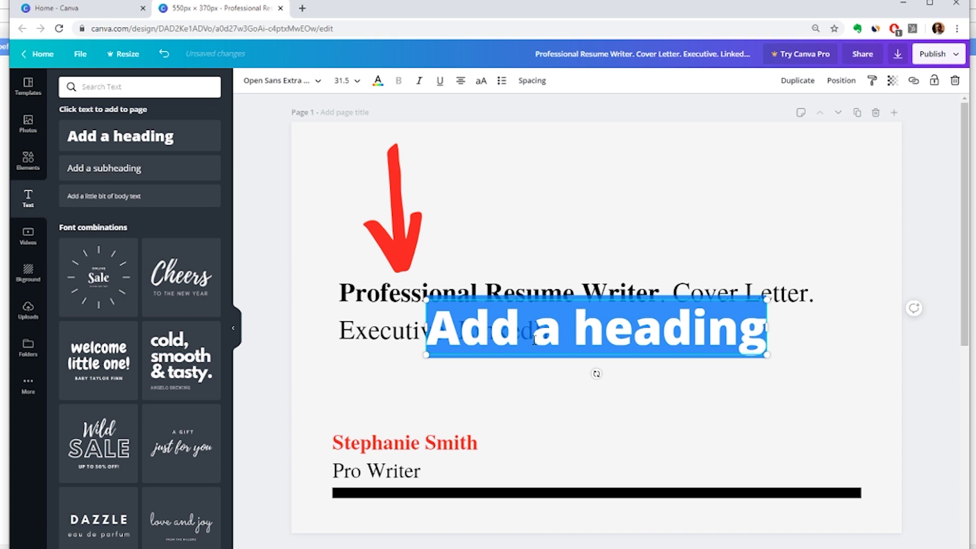
{"action": "type", "text": "Fiverr"}
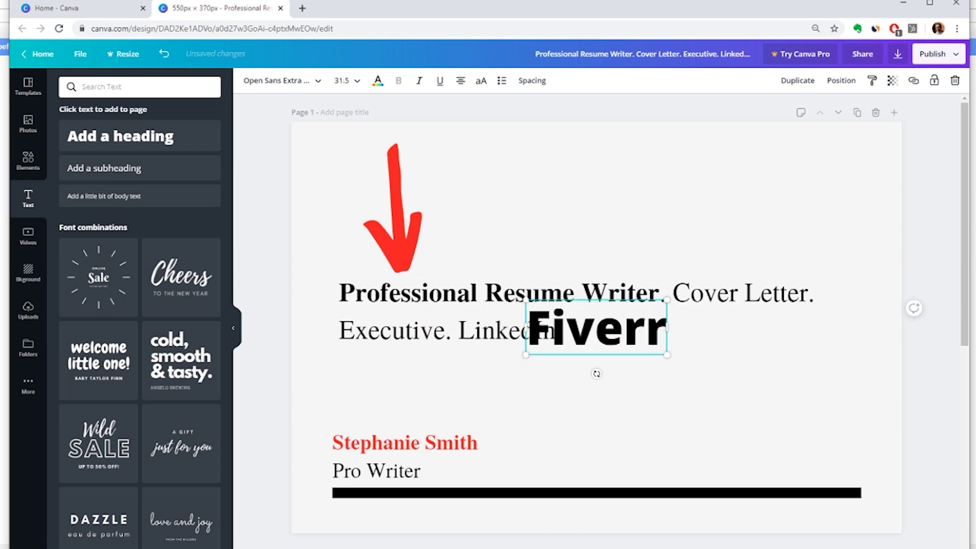
{"action": "left_click_drag", "start_coordinate": [543, 361], "coordinate": [729, 477]}
{"action": "left_click_drag", "start_coordinate": [857, 413], "coordinate": [841, 493]}
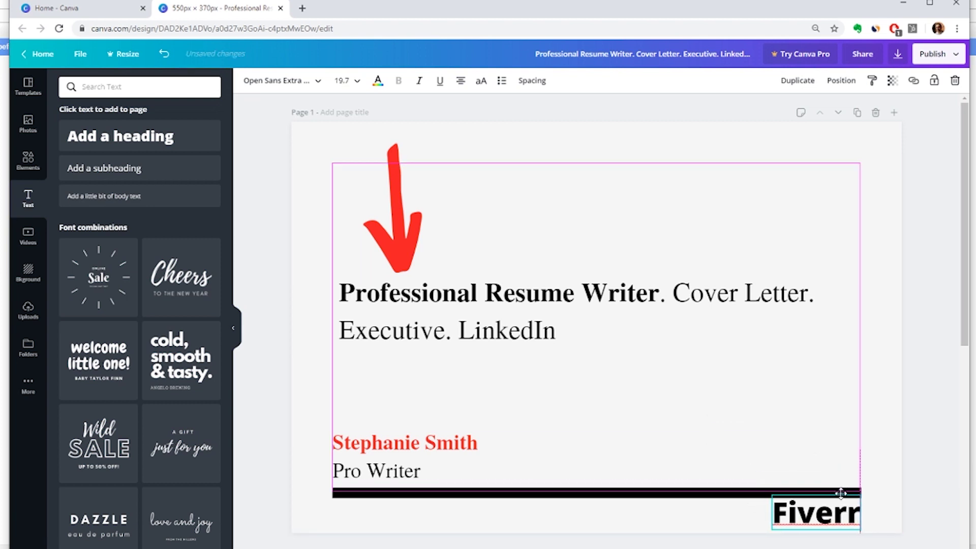
{"action": "left_click", "coordinate": [700, 410]}
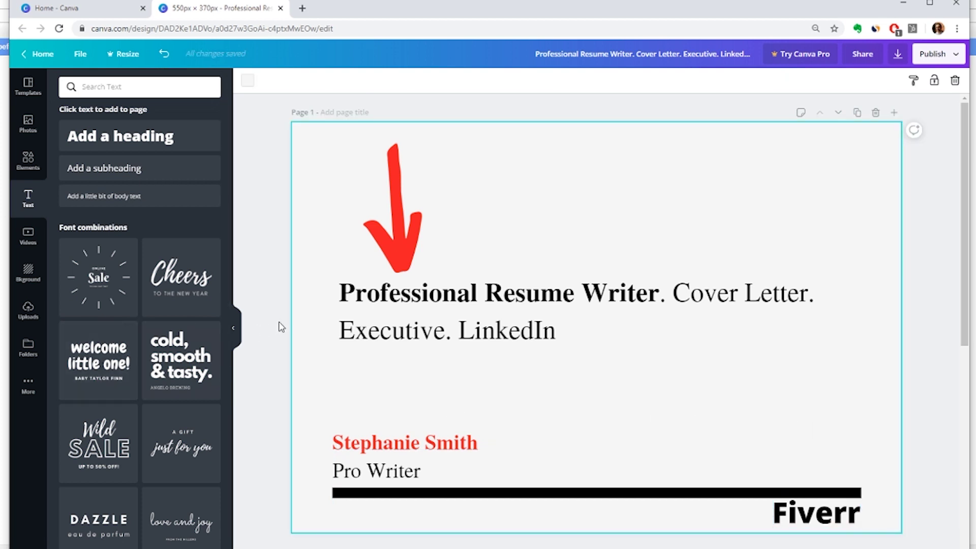
- Download the design as a PNG file
{"action": "left_click", "coordinate": [945, 55]}
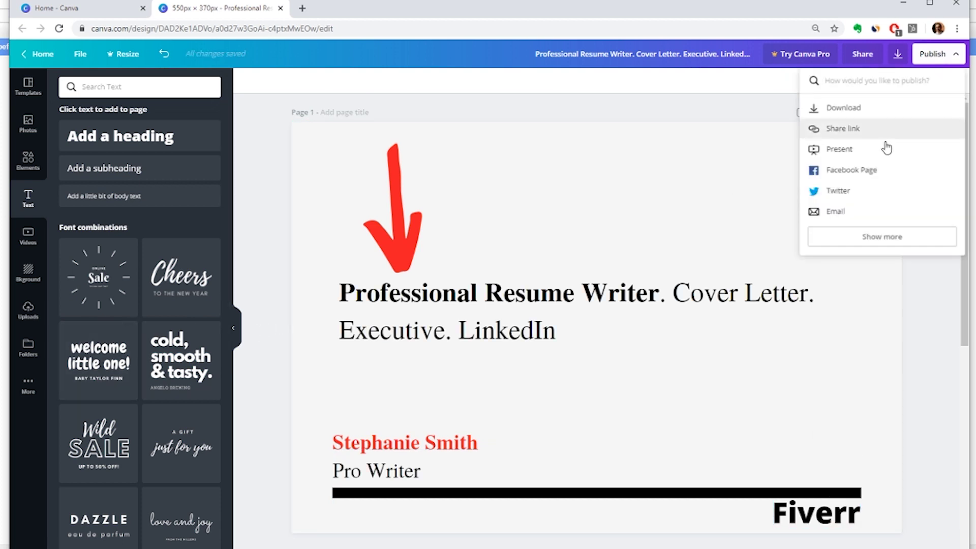
{"action": "left_click", "coordinate": [876, 117]}
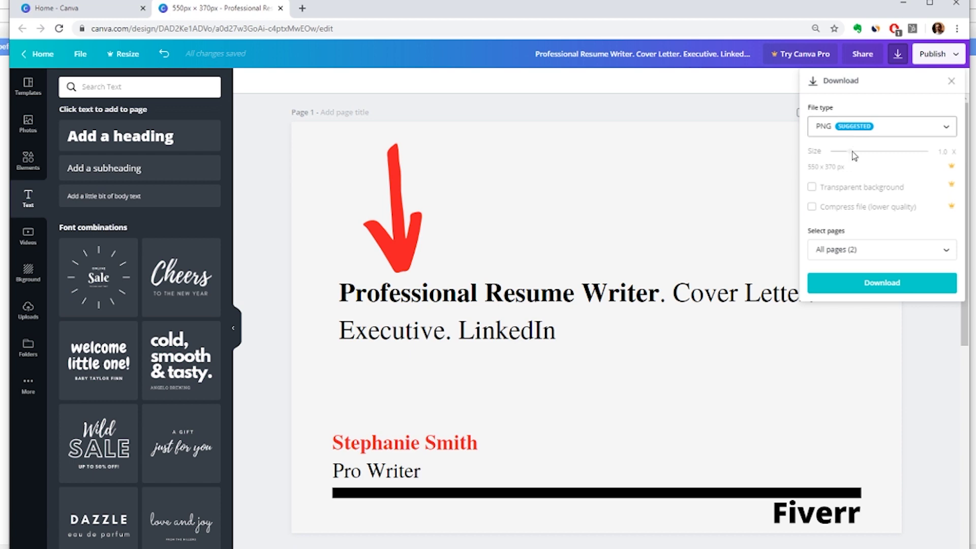
{"action": "left_click", "coordinate": [855, 283]}
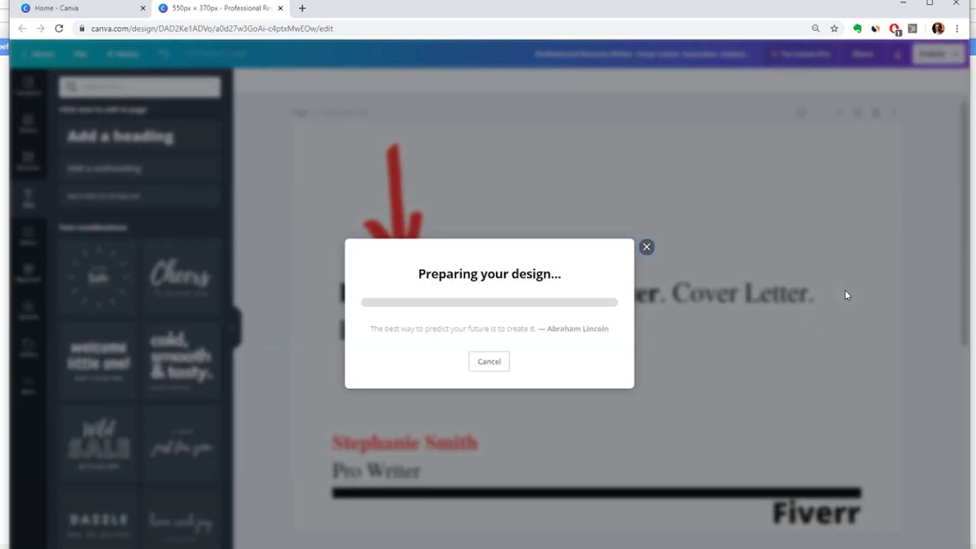